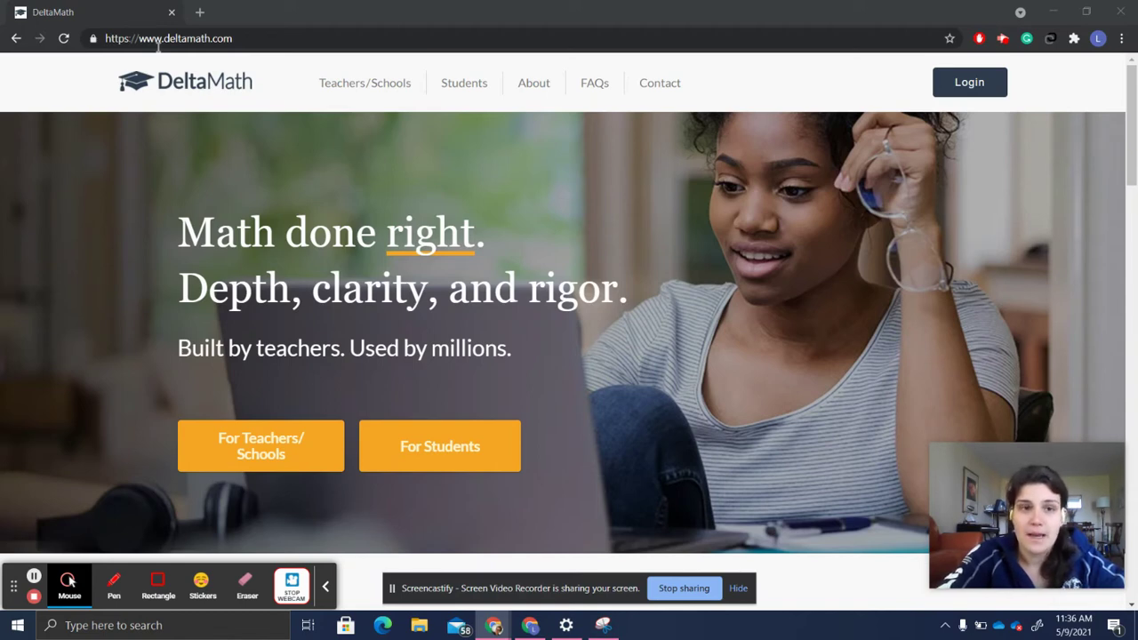
Log in to the DeltaMath teacher account with the saved credentials.
{"action": "left_click", "coordinate": [961, 85]}
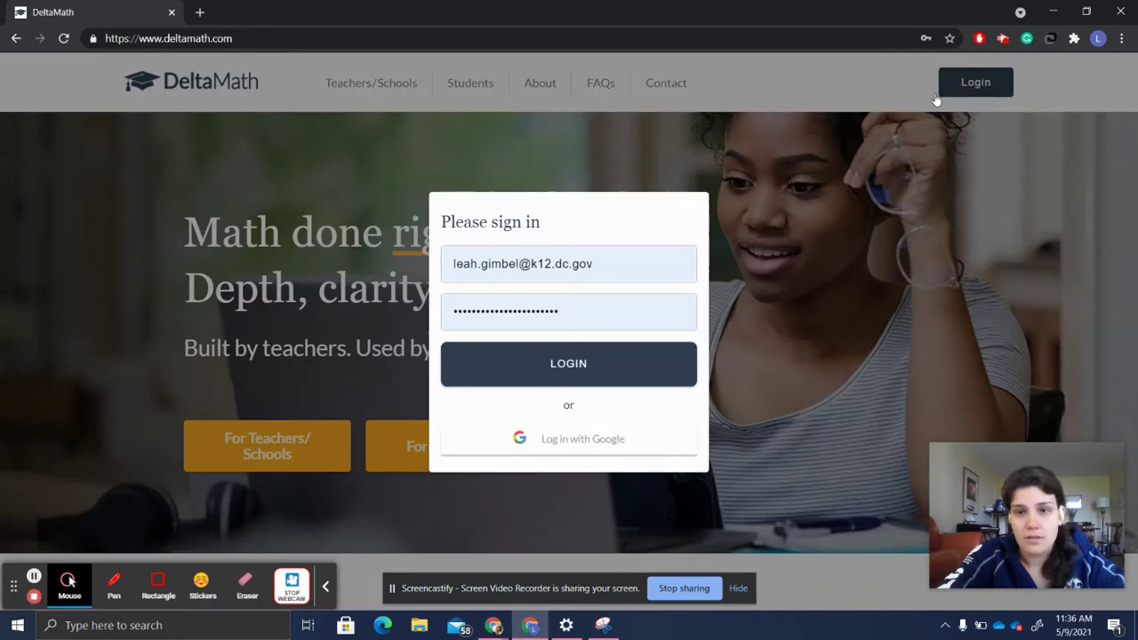
{"action": "left_click", "coordinate": [540, 373]}
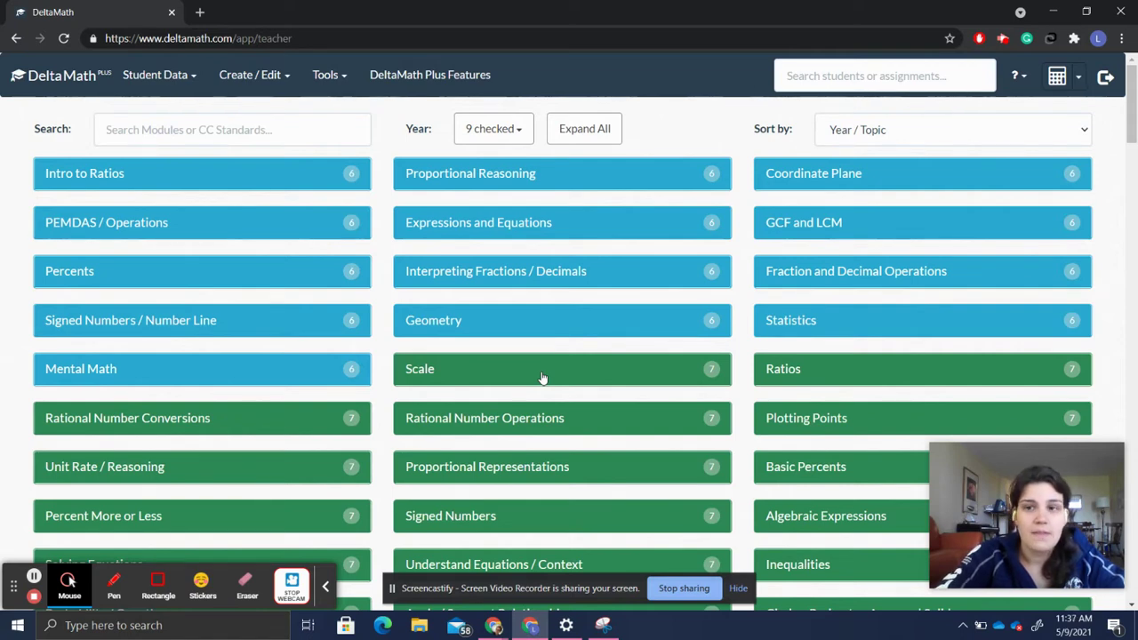
Look through the full module list from the 6th grade topics to the Calculus topics.
{"action": "scroll", "coordinate": [667, 371], "scroll_direction": "down", "scroll_amount": 20}
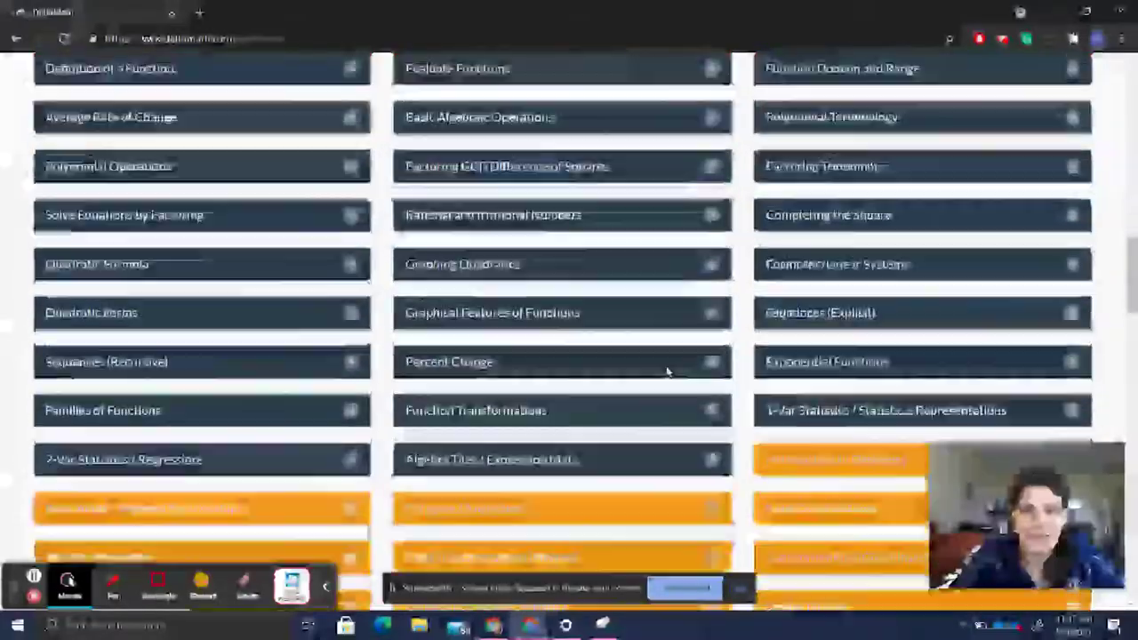
{"action": "scroll", "coordinate": [667, 370], "scroll_direction": "up", "scroll_amount": 20}
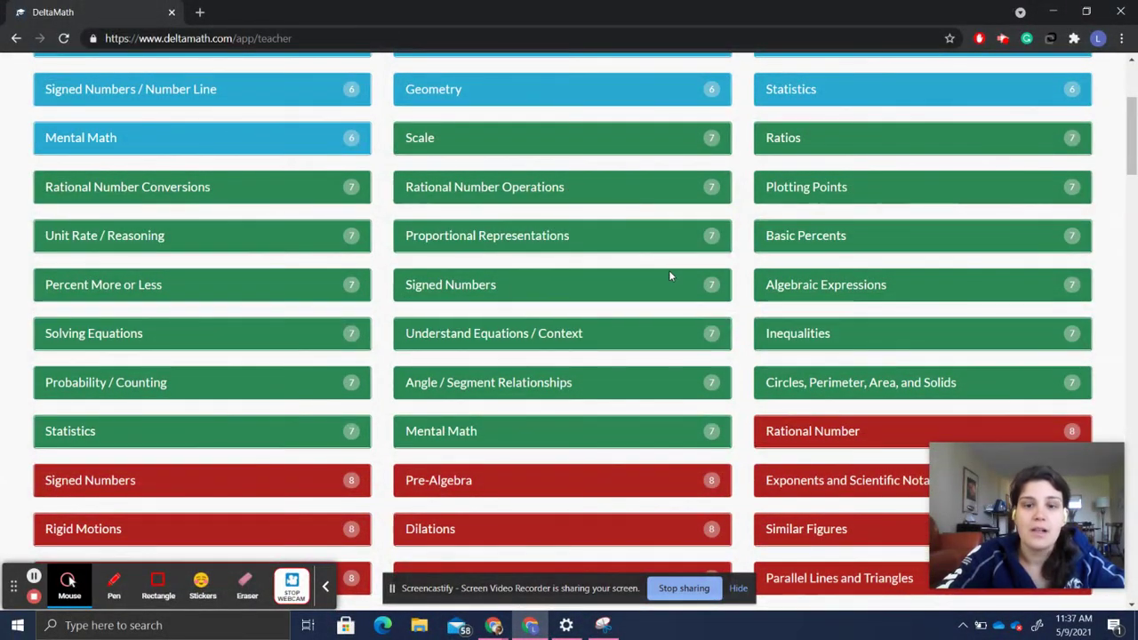
{"action": "scroll", "coordinate": [671, 275], "scroll_direction": "down", "scroll_amount": 5}
{"action": "scroll", "coordinate": [682, 373], "scroll_direction": "down", "scroll_amount": 1}
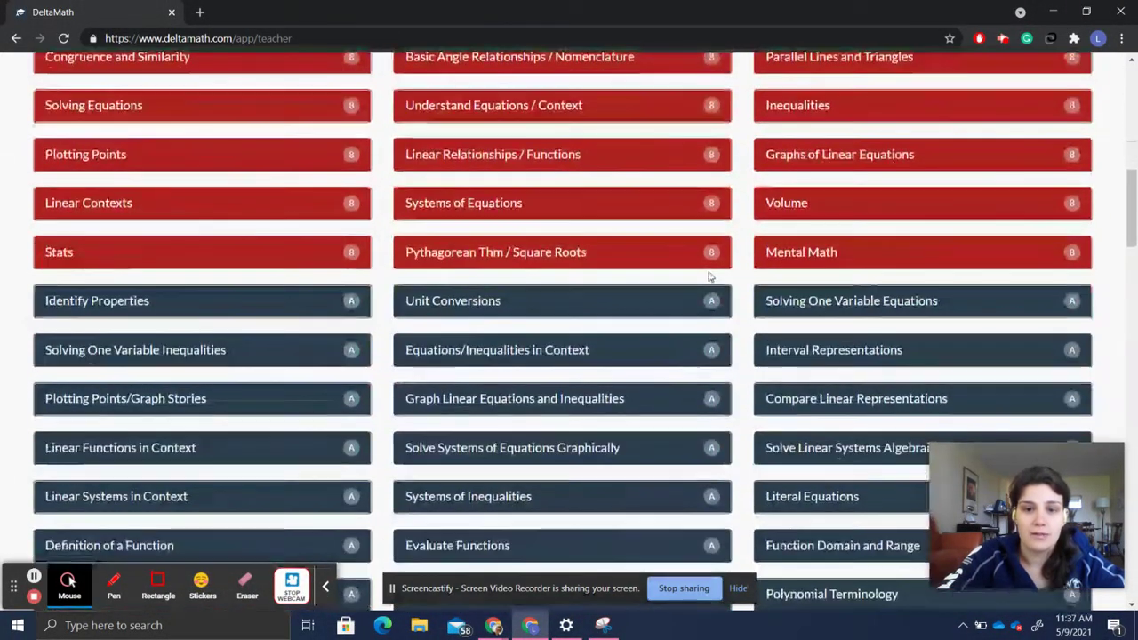
{"action": "scroll", "coordinate": [716, 335], "scroll_direction": "down", "scroll_amount": 2}
{"action": "scroll", "coordinate": [716, 335], "scroll_direction": "down", "scroll_amount": 12}
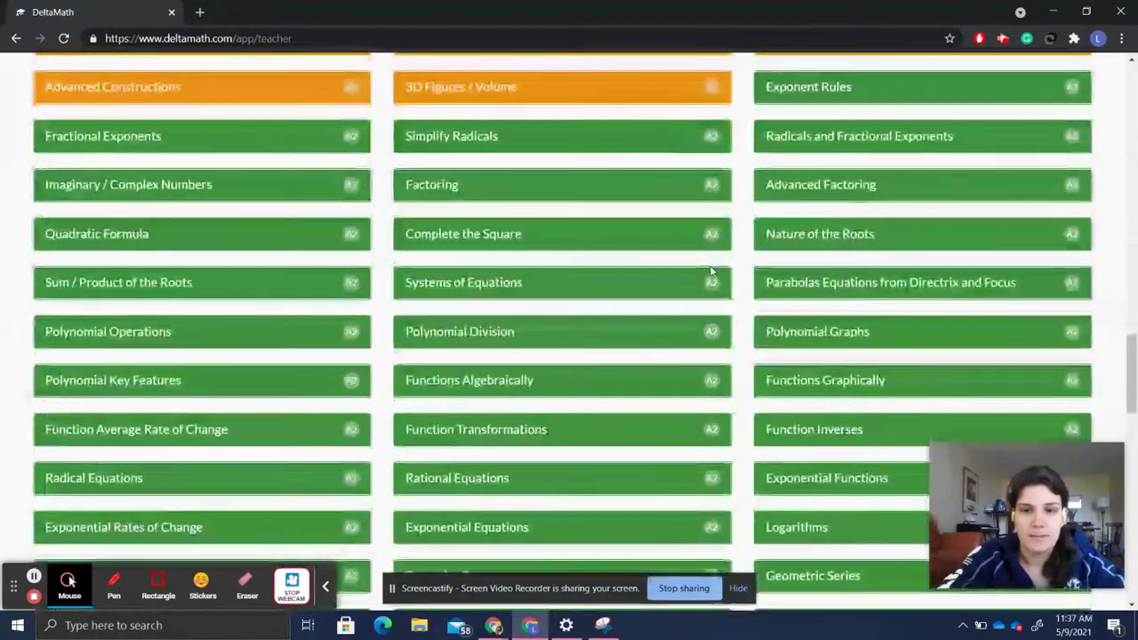
{"action": "scroll", "coordinate": [711, 234], "scroll_direction": "down", "scroll_amount": 6}
{"action": "scroll", "coordinate": [713, 238], "scroll_direction": "down", "scroll_amount": 3}
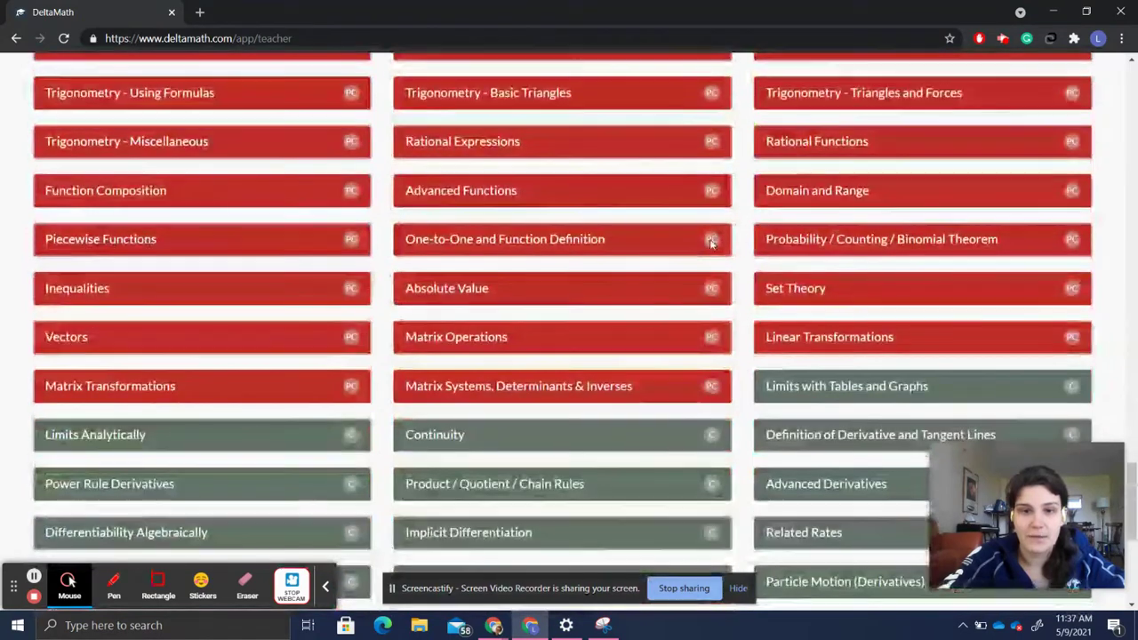
{"action": "scroll", "coordinate": [711, 297], "scroll_direction": "down", "scroll_amount": 2}
{"action": "scroll", "coordinate": [711, 300], "scroll_direction": "up", "scroll_amount": 10}
{"action": "scroll", "coordinate": [711, 300], "scroll_direction": "up", "scroll_amount": 15}
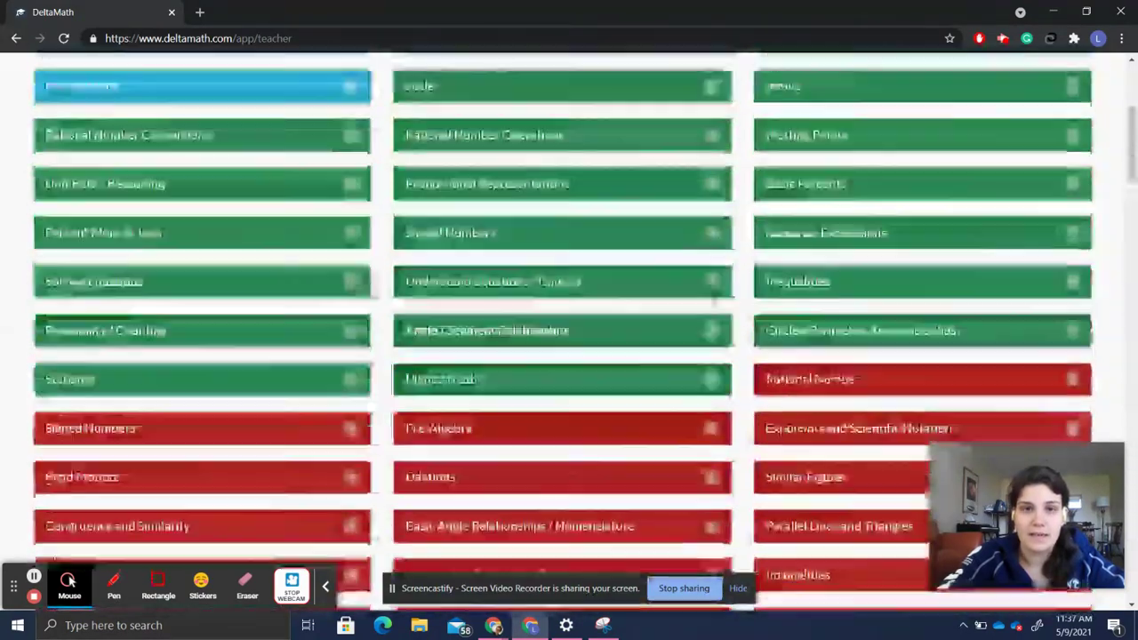
Filter the modules by year to show only Geometry, 8th Grade and 7th Grade.
{"action": "left_click", "coordinate": [487, 128]}
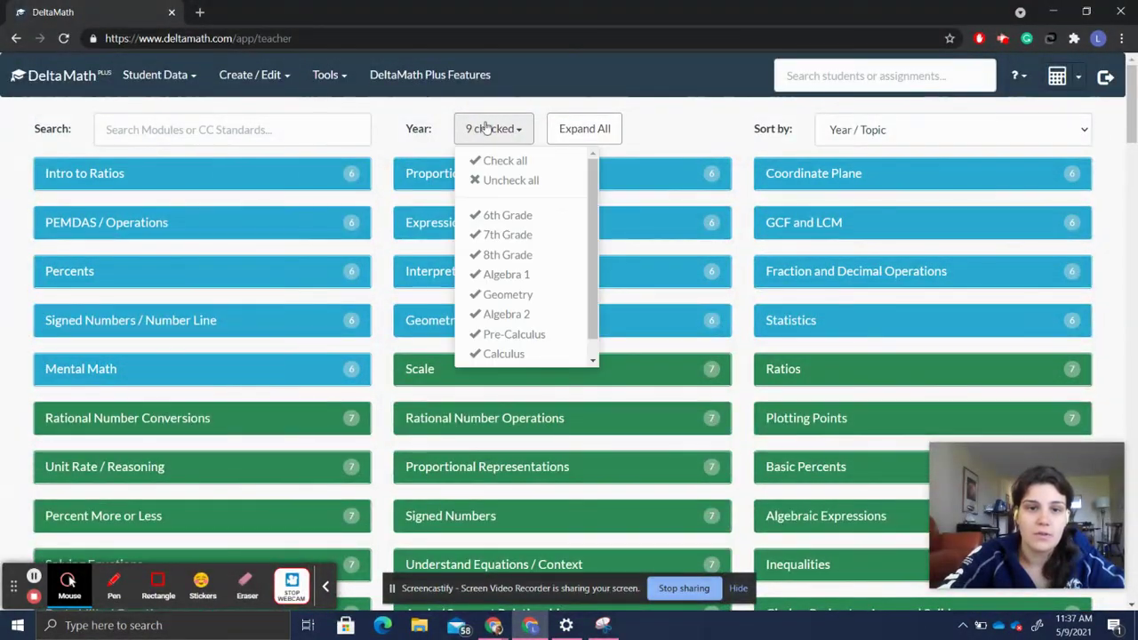
{"action": "left_click", "coordinate": [476, 181]}
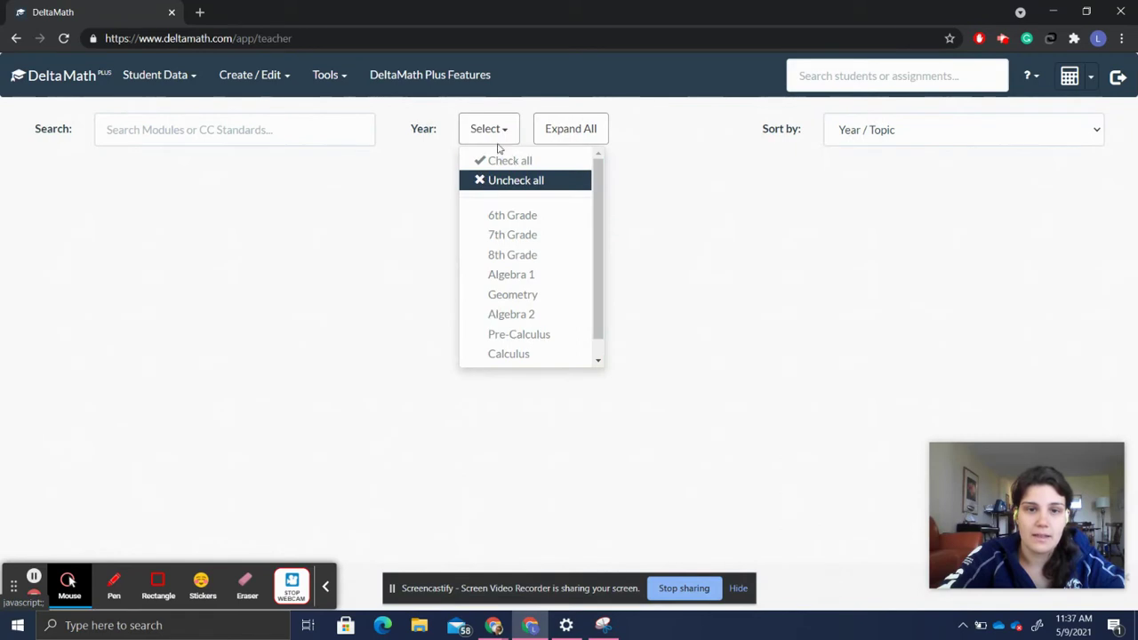
{"action": "left_click", "coordinate": [524, 296]}
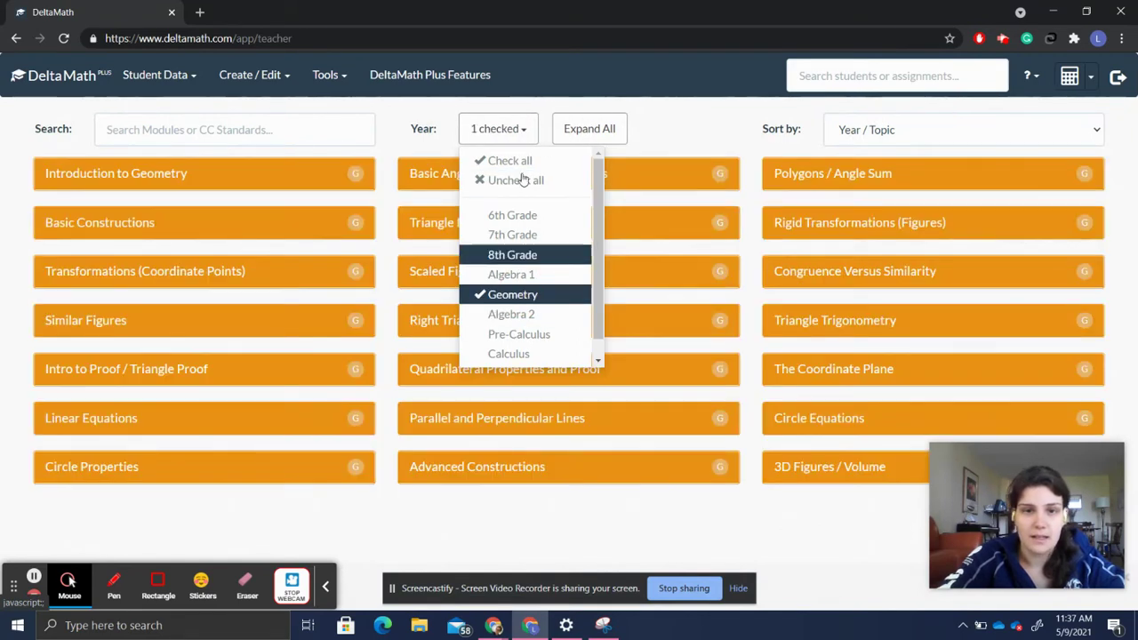
{"action": "left_click", "coordinate": [521, 259]}
{"action": "left_click", "coordinate": [520, 241]}
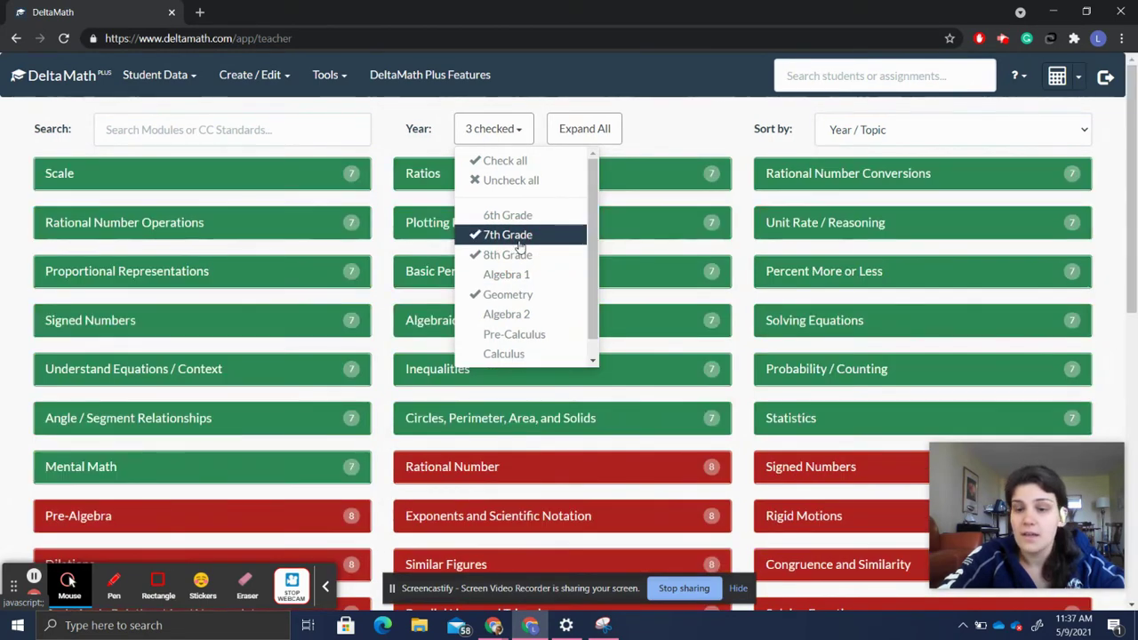
{"action": "left_click", "coordinate": [693, 143]}
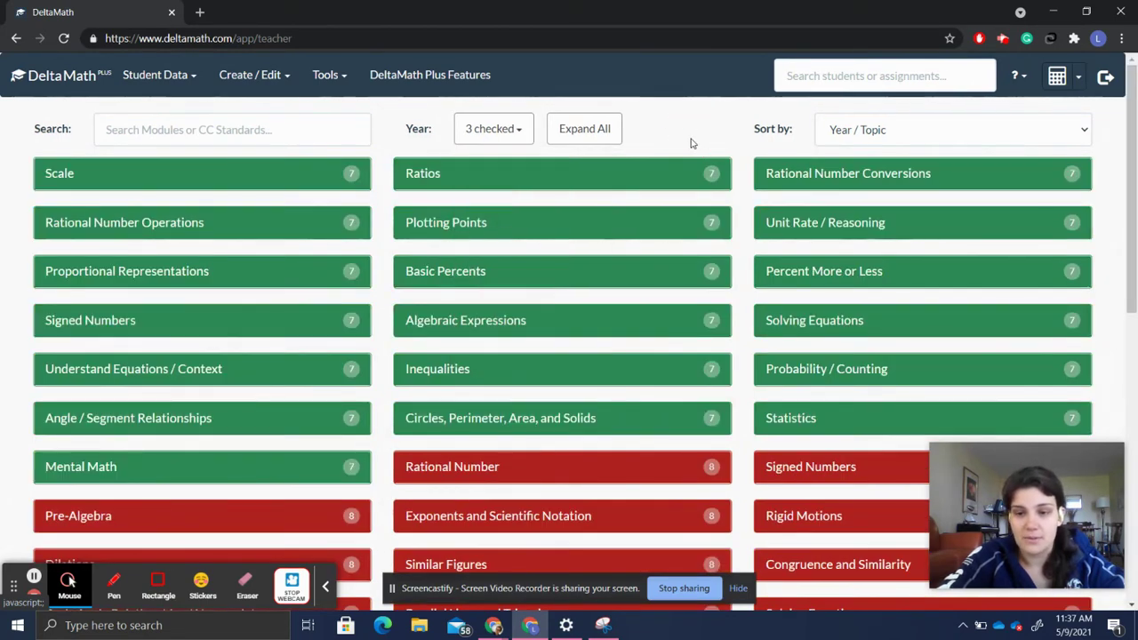
Search the filtered modules for "trig".
{"action": "left_click", "coordinate": [181, 121]}
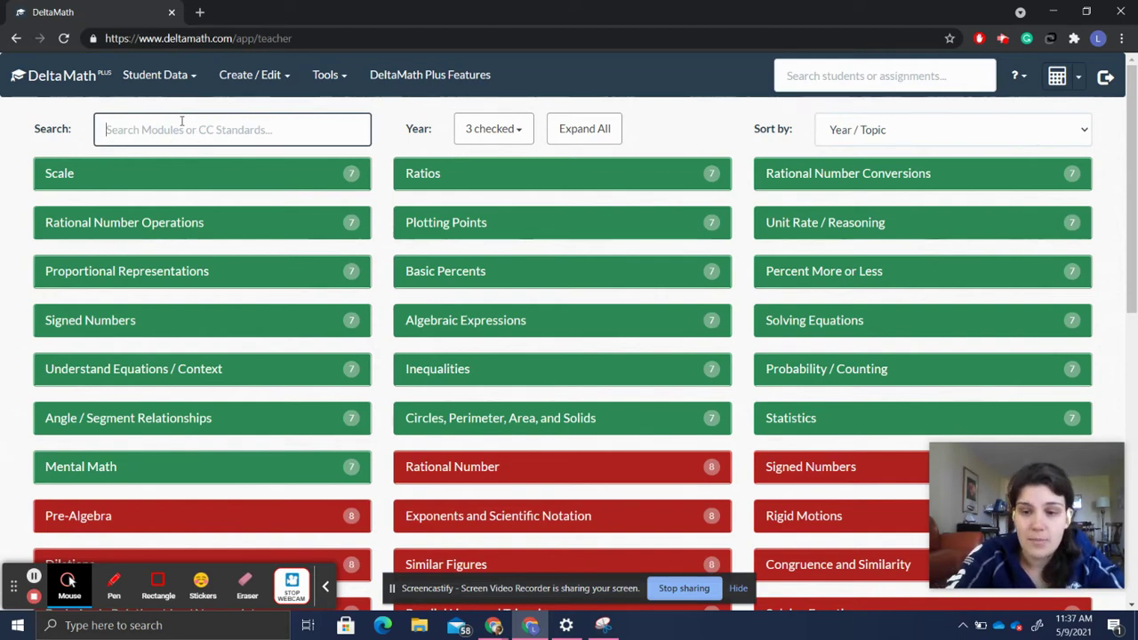
{"action": "type", "text": "tr"}
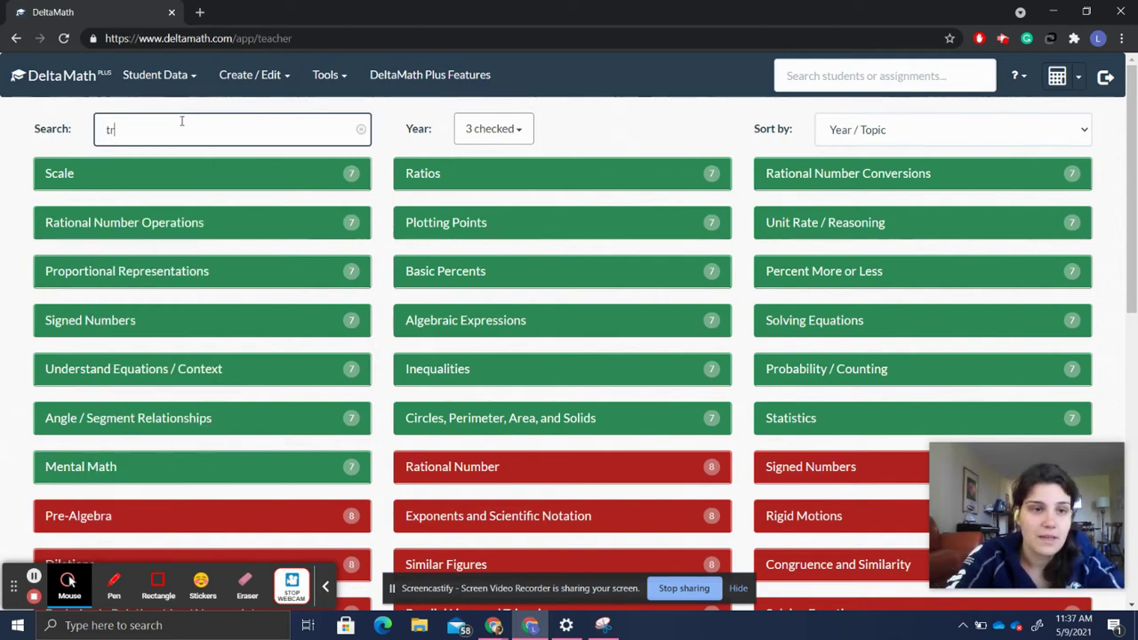
{"action": "type", "text": "ig"}
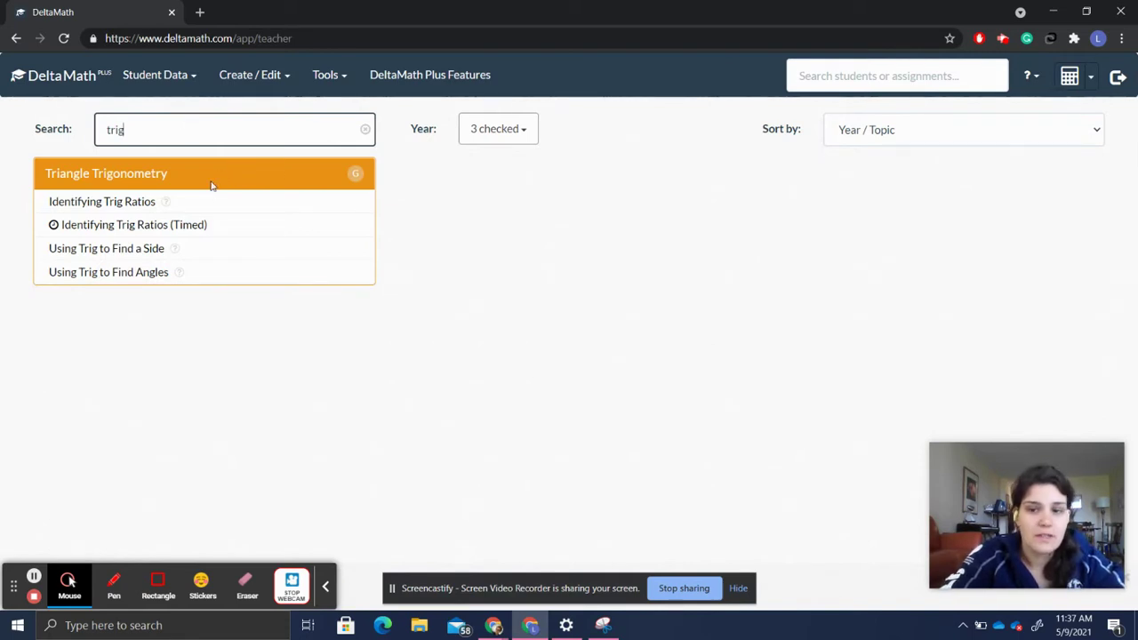
Add Algebra 2 to the year filter of the trig search.
{"action": "left_click", "coordinate": [495, 133]}
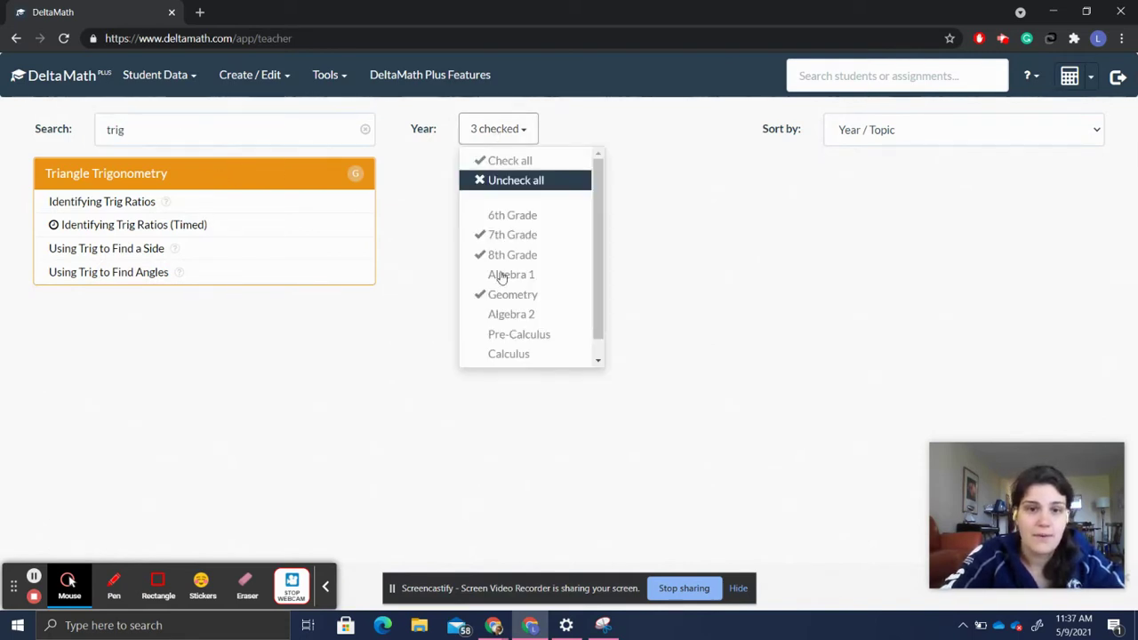
{"action": "left_click", "coordinate": [502, 315]}
{"action": "left_click", "coordinate": [650, 119]}
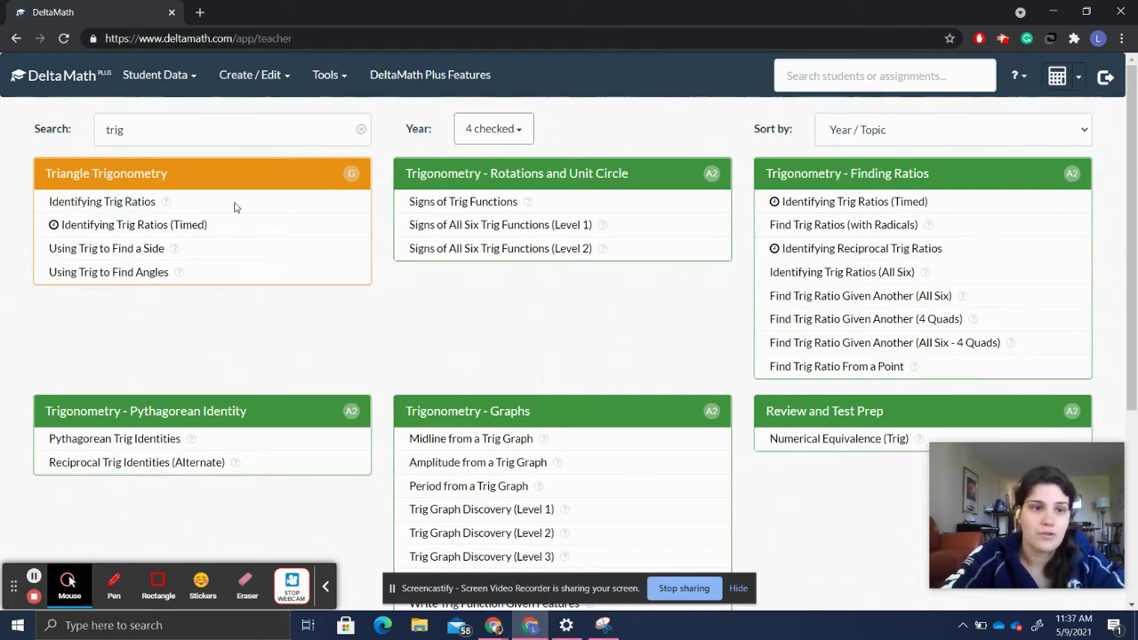
Preview the Identifying Trig Ratios problem under Triangle Trigonometry with its worked solution, and return to the module list.
{"action": "left_click", "coordinate": [111, 204]}
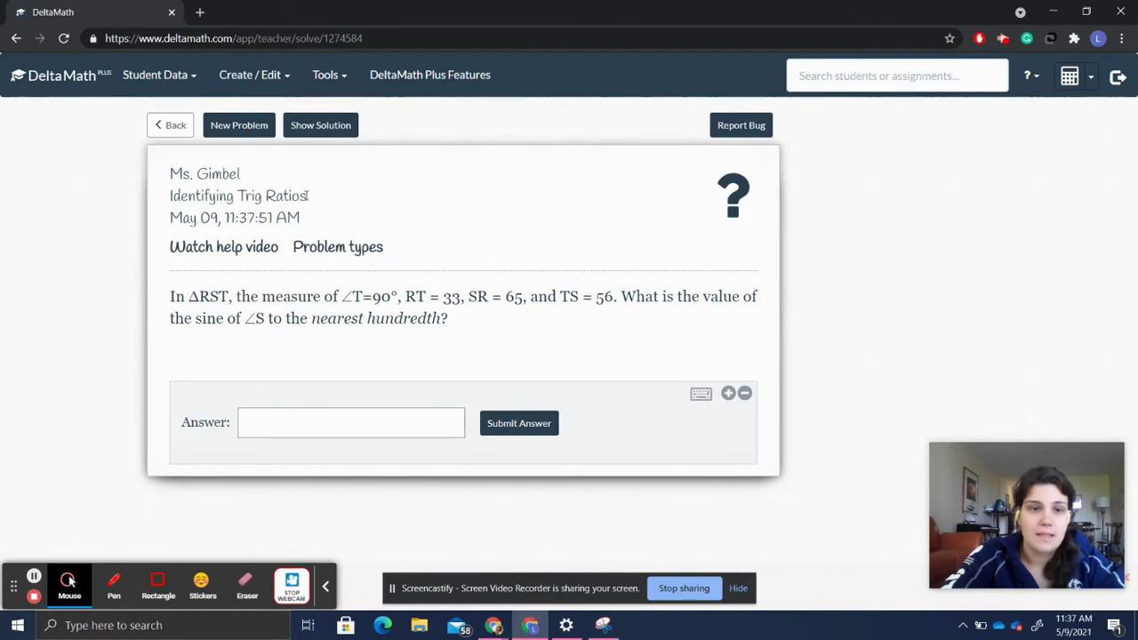
{"action": "left_click", "coordinate": [306, 125]}
{"action": "scroll", "coordinate": [580, 445], "scroll_direction": "down", "scroll_amount": 2}
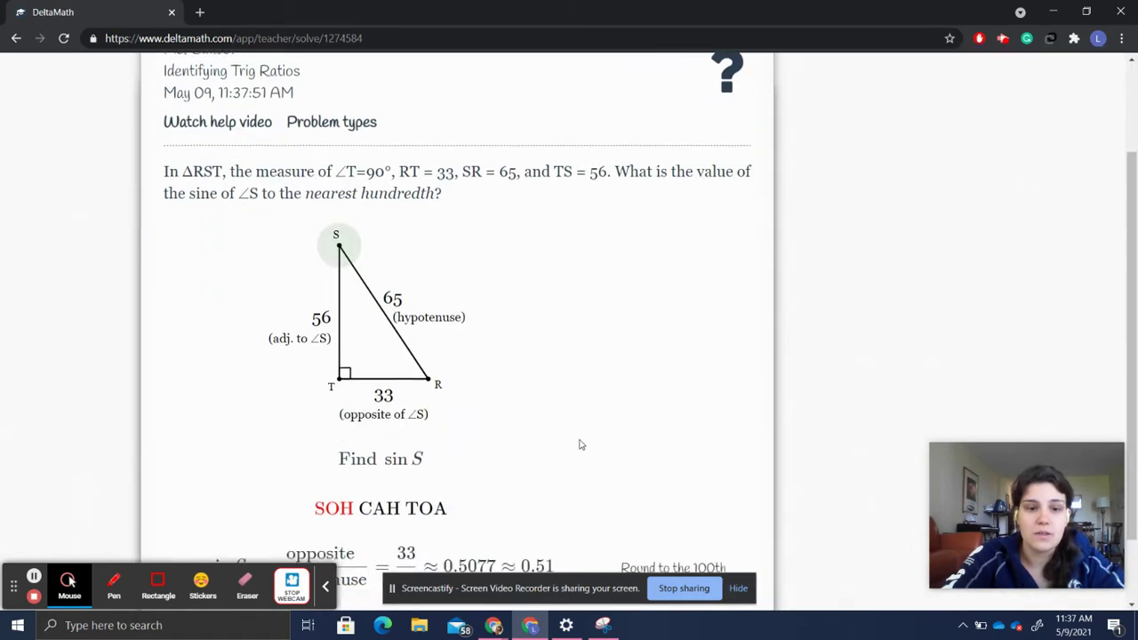
{"action": "scroll", "coordinate": [579, 444], "scroll_direction": "down", "scroll_amount": 1}
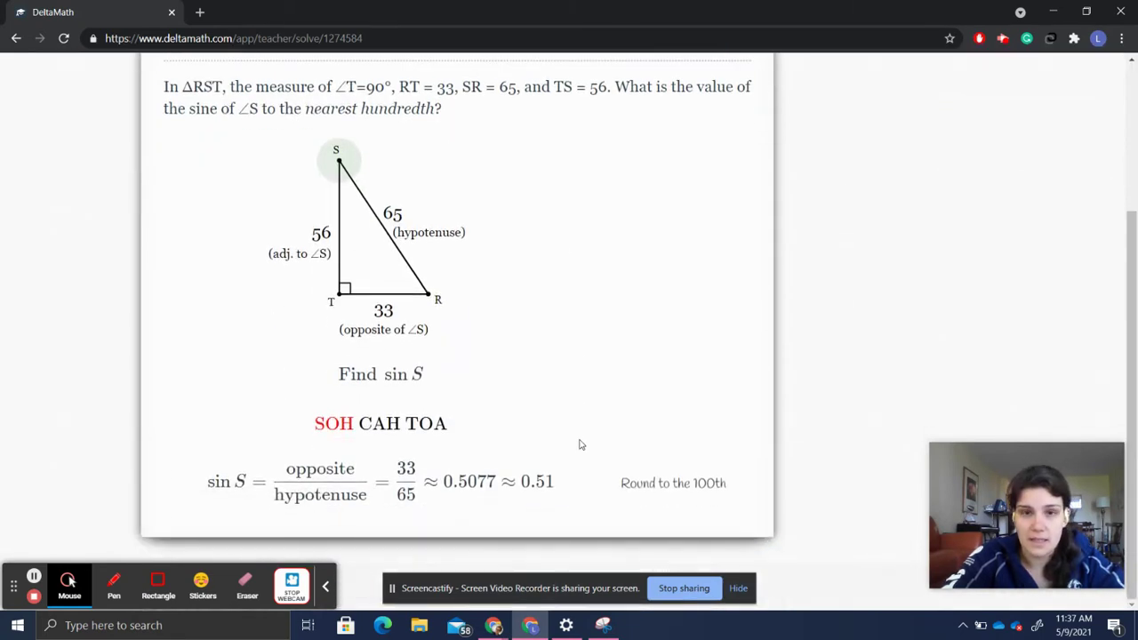
{"action": "scroll", "coordinate": [580, 445], "scroll_direction": "up", "scroll_amount": 3}
{"action": "left_click", "coordinate": [157, 123]}
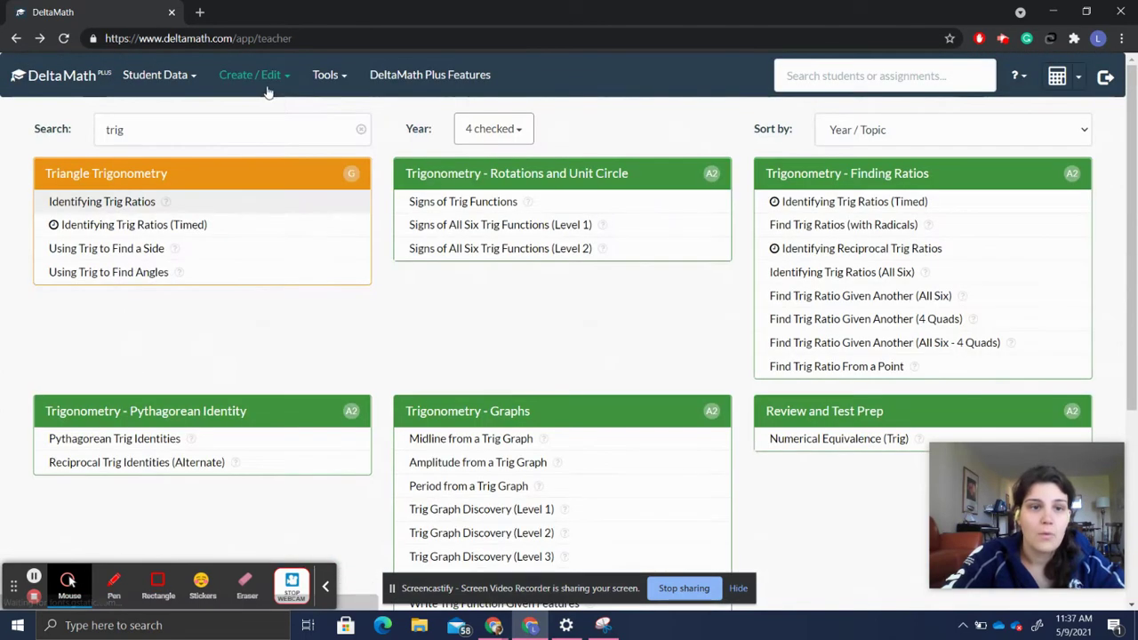
Start a new standard assignment and review its overview settings, from the assignment name down to the additional settings.
{"action": "left_click", "coordinate": [262, 79]}
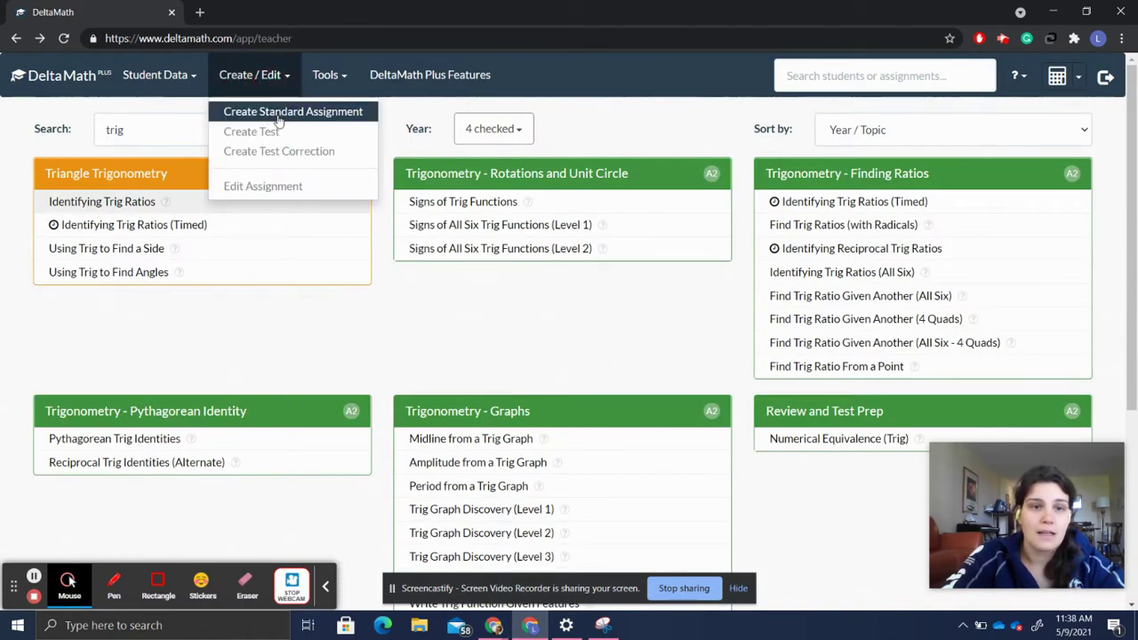
{"action": "left_click", "coordinate": [279, 120]}
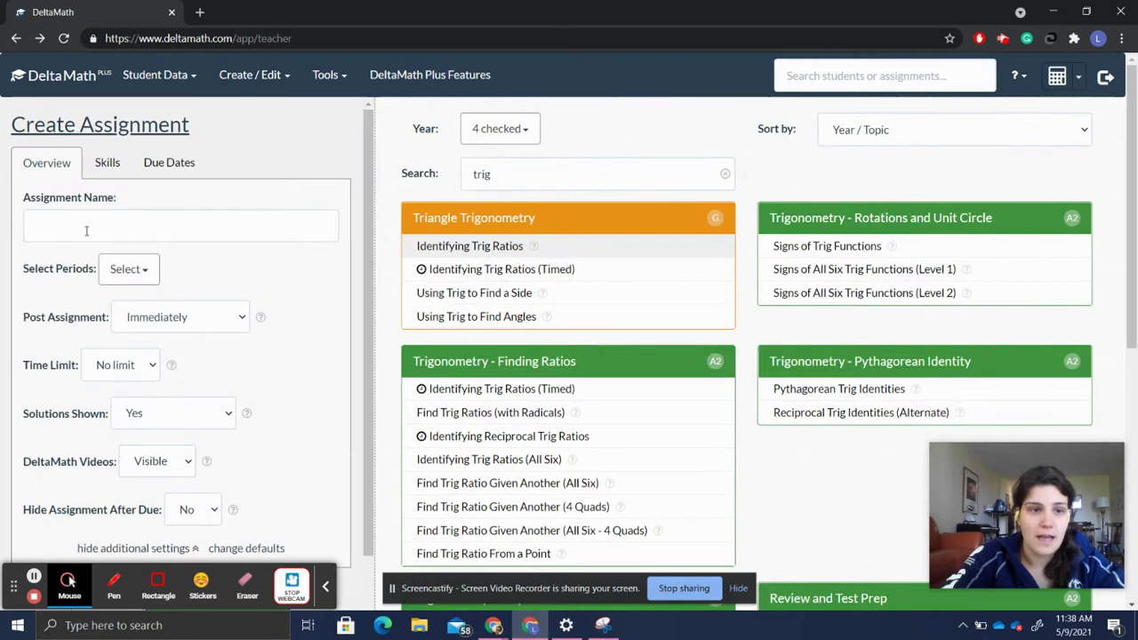
{"action": "left_click", "coordinate": [89, 232]}
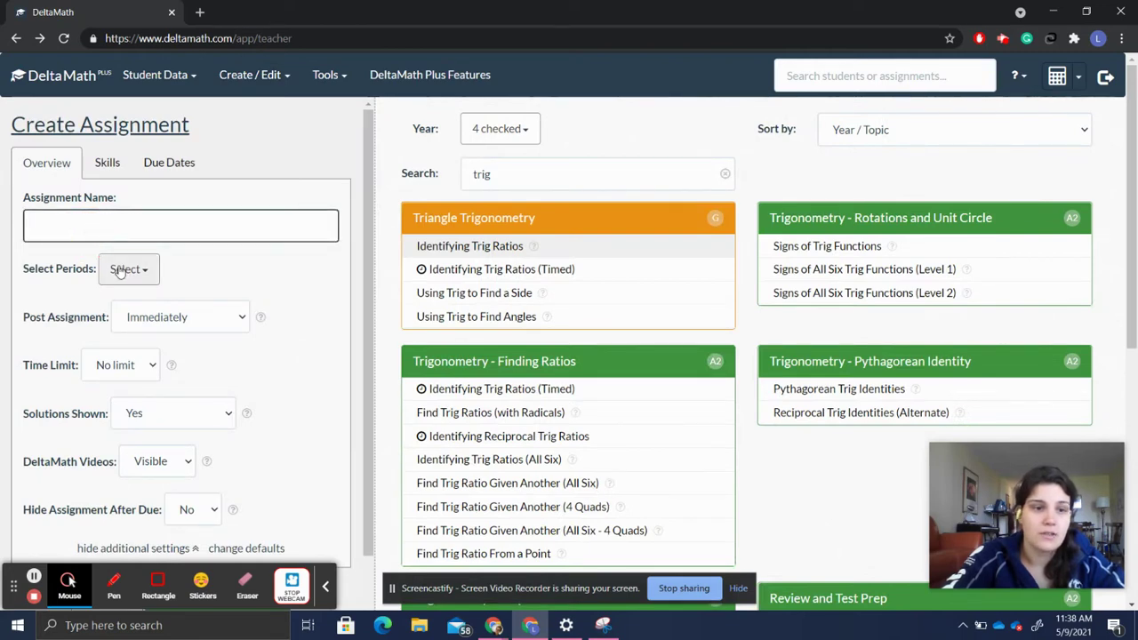
{"action": "scroll", "coordinate": [120, 271], "scroll_direction": "down", "scroll_amount": 2}
{"action": "scroll", "coordinate": [152, 262], "scroll_direction": "up", "scroll_amount": 2}
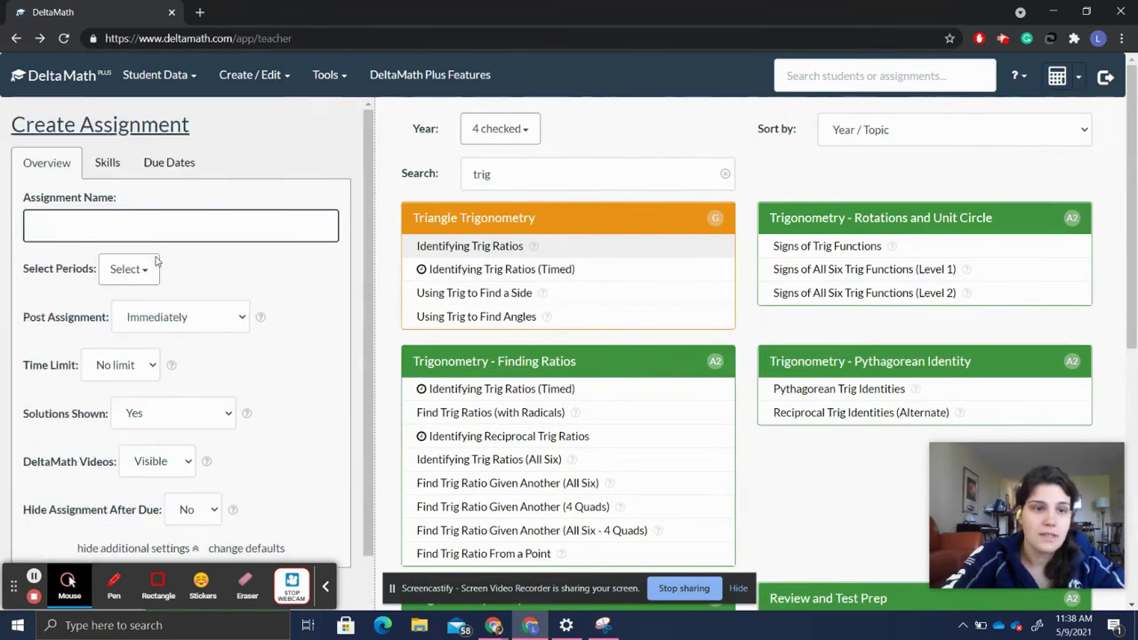
Add the Identifying Trig Ratios skill to the assignment and select its required number of problems for editing.
{"action": "left_click", "coordinate": [108, 165]}
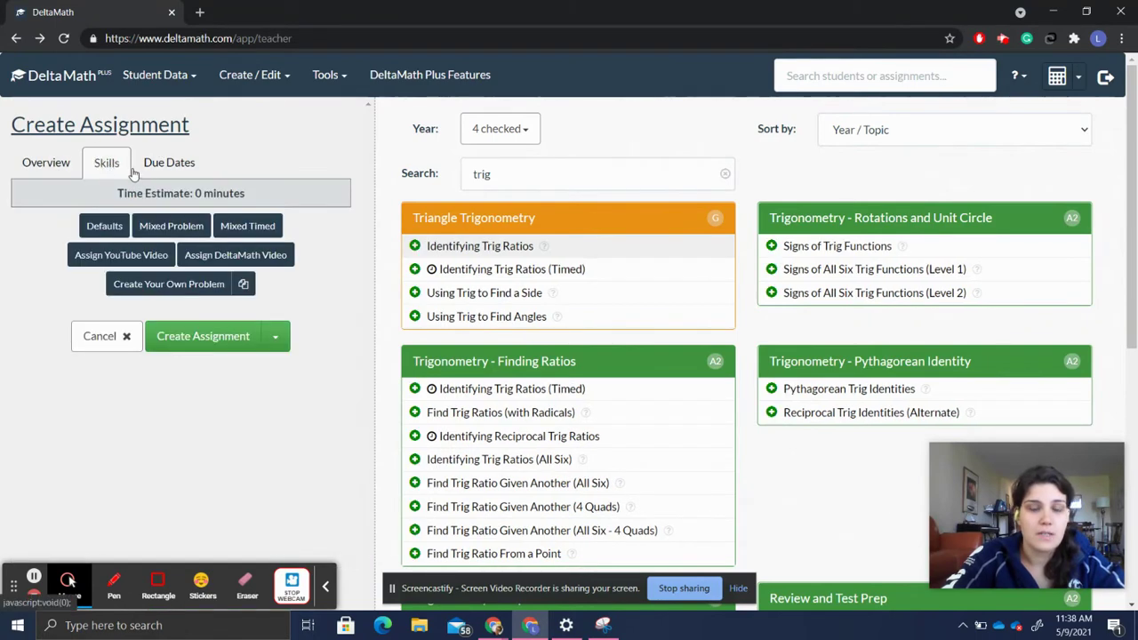
{"action": "left_click", "coordinate": [415, 249]}
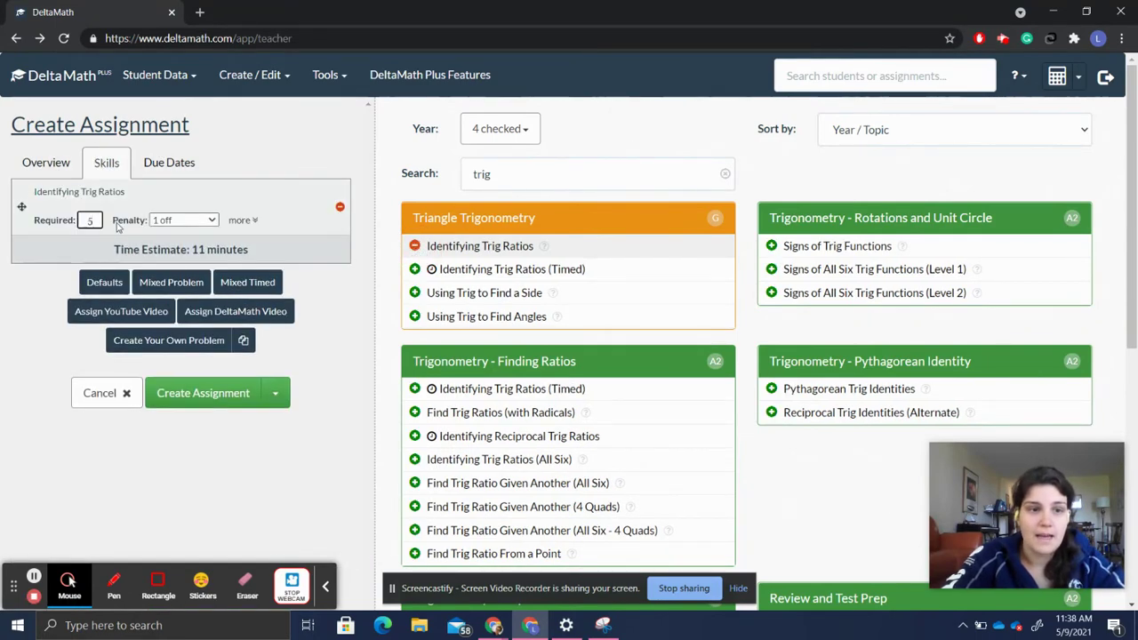
{"action": "left_click", "coordinate": [98, 221]}
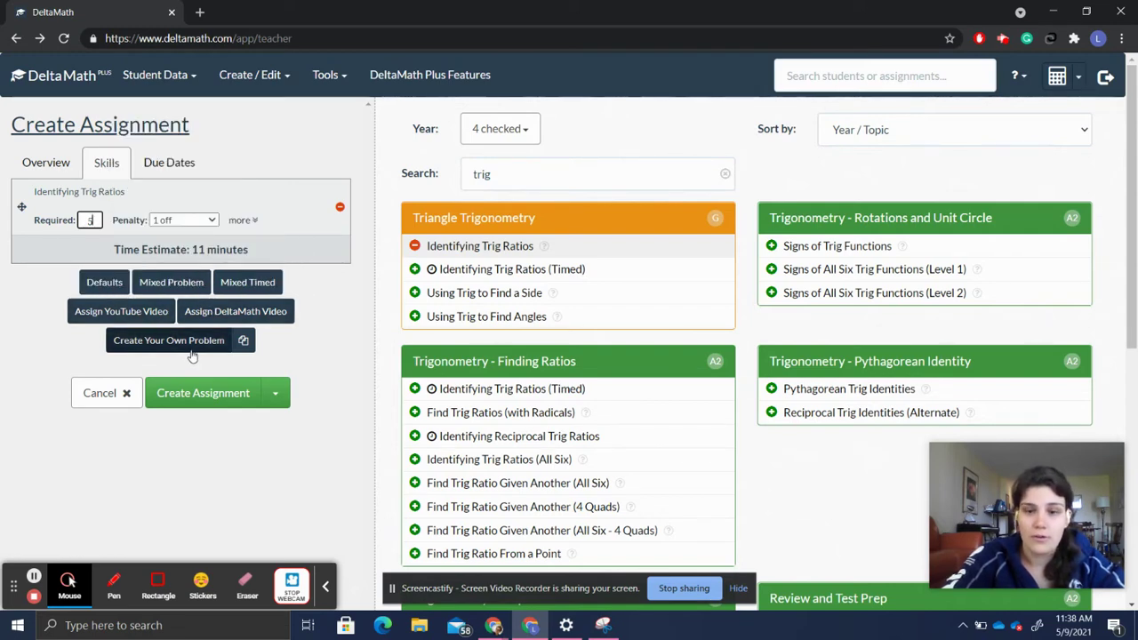
Add a late date entry to the assignment's due dates.
{"action": "left_click", "coordinate": [158, 163]}
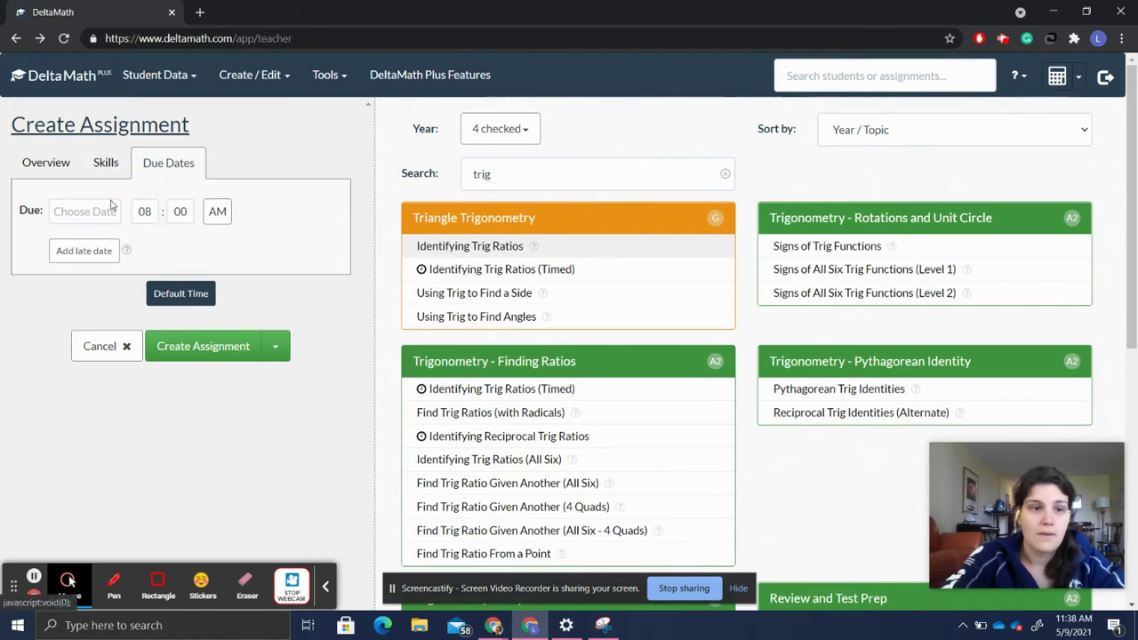
{"action": "left_click", "coordinate": [82, 250]}
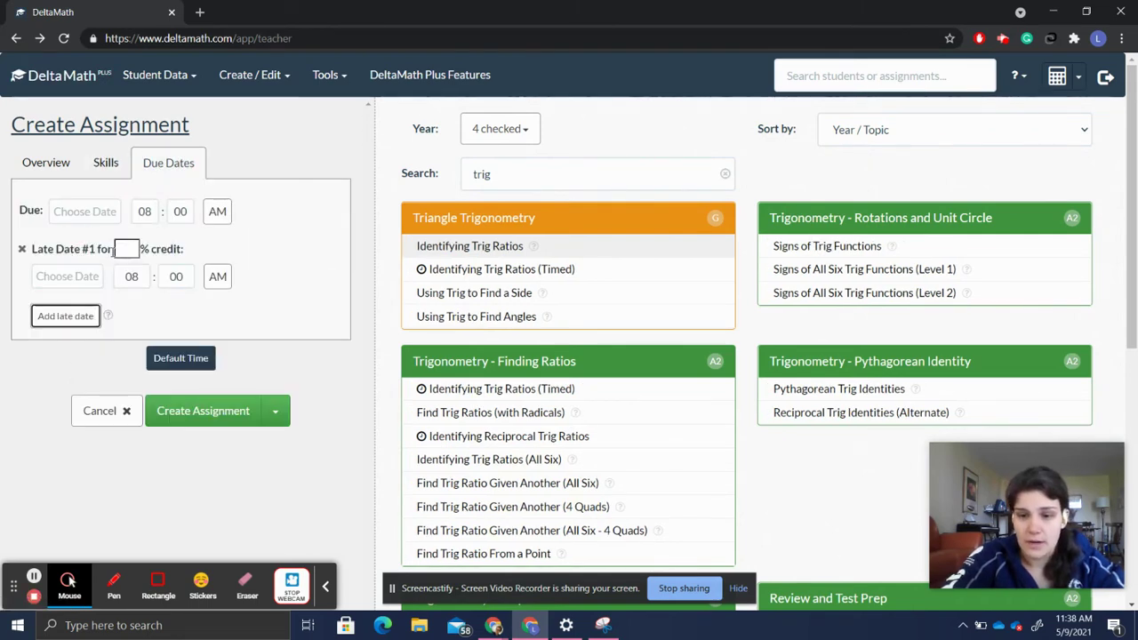
Open the sample student page for the Geometry Period 2 section and look through its late-credit assignments.
{"action": "left_click", "coordinate": [326, 74]}
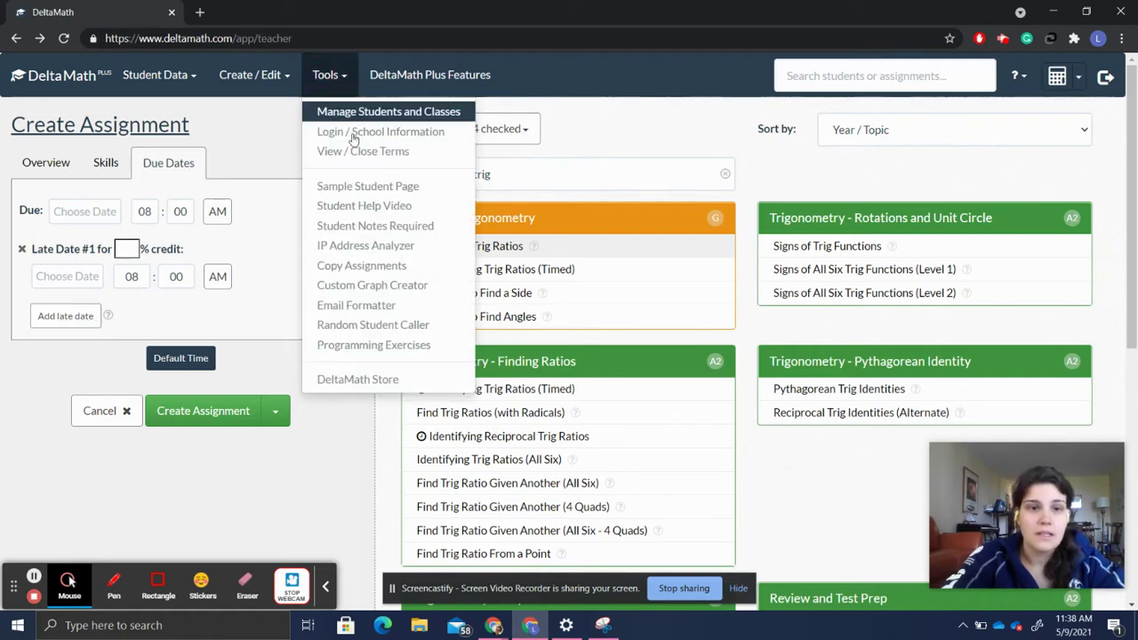
{"action": "left_click", "coordinate": [360, 189]}
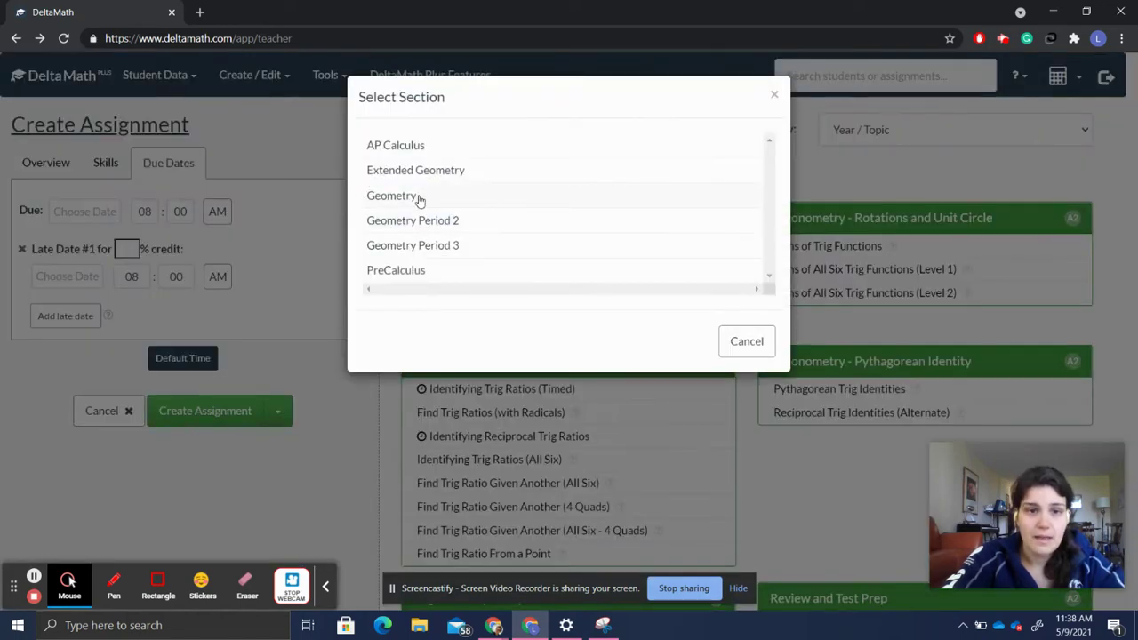
{"action": "left_click", "coordinate": [421, 222]}
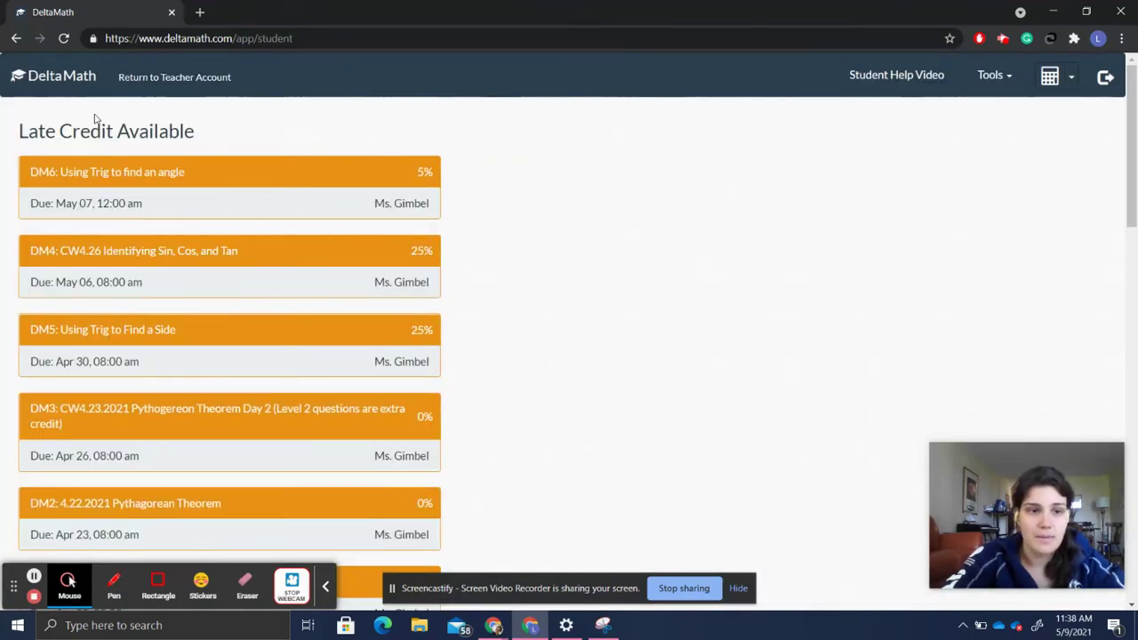
{"action": "scroll", "coordinate": [202, 216], "scroll_direction": "down", "scroll_amount": 4}
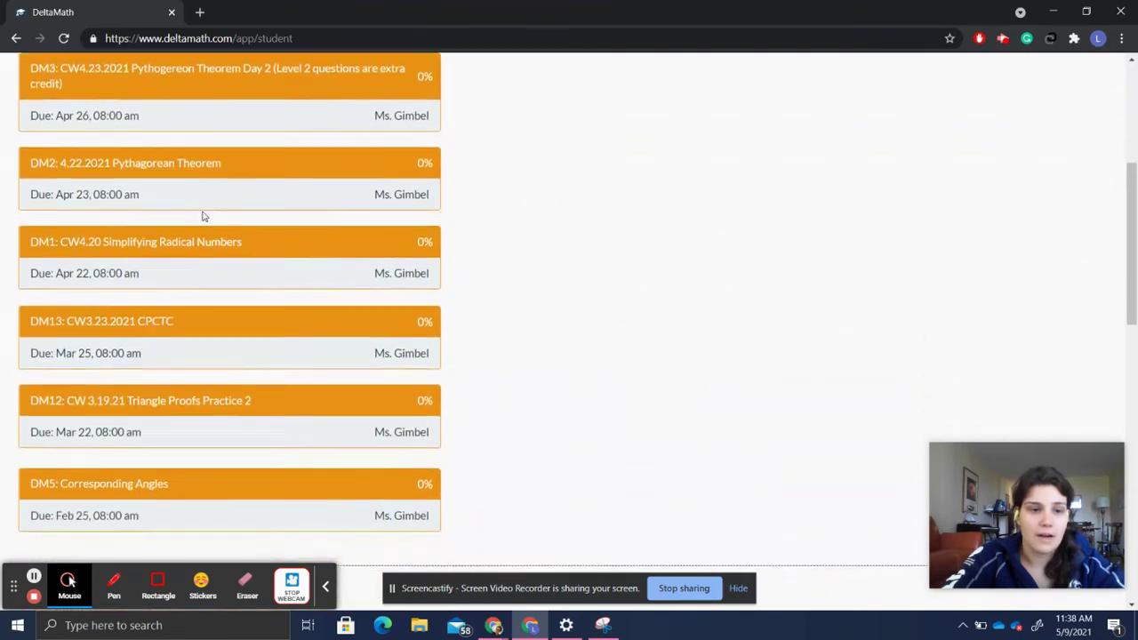
Open the Using Trig to Find Angles problem in the DM6 assignment, look it over, and return to the assignment list.
{"action": "scroll", "coordinate": [203, 216], "scroll_direction": "down", "scroll_amount": 4}
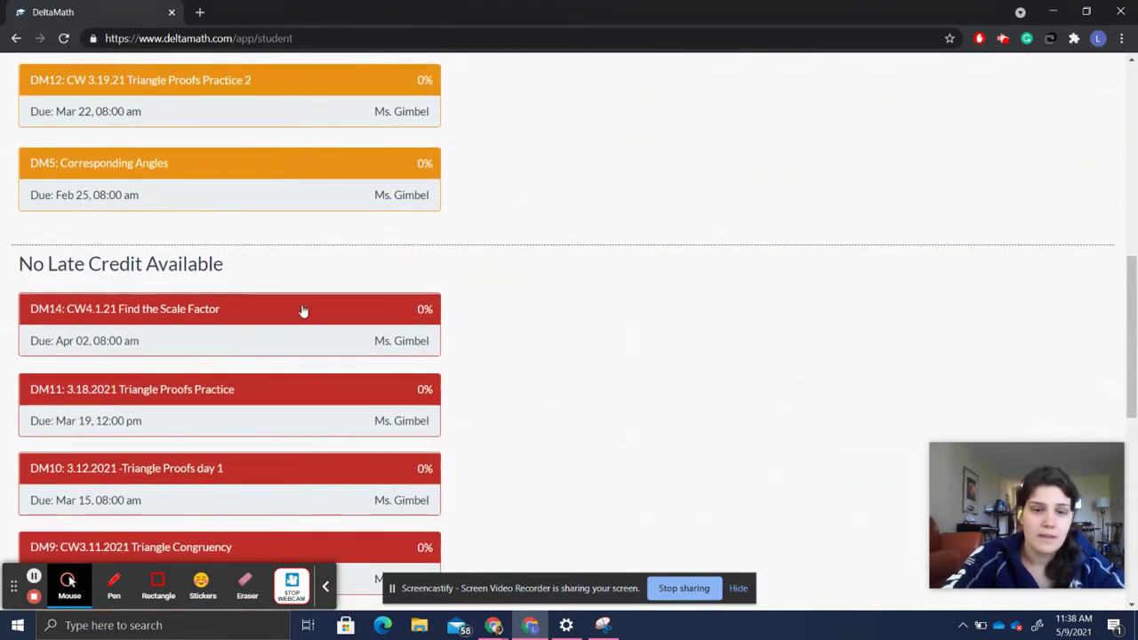
{"action": "scroll", "coordinate": [203, 350], "scroll_direction": "up", "scroll_amount": 10}
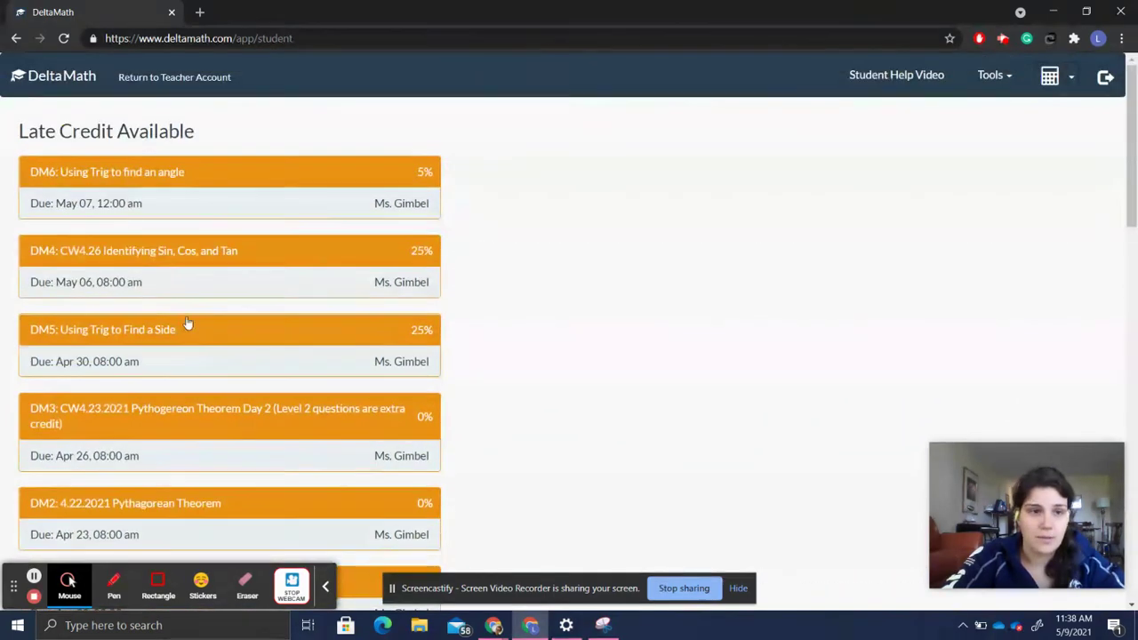
{"action": "left_click", "coordinate": [71, 177]}
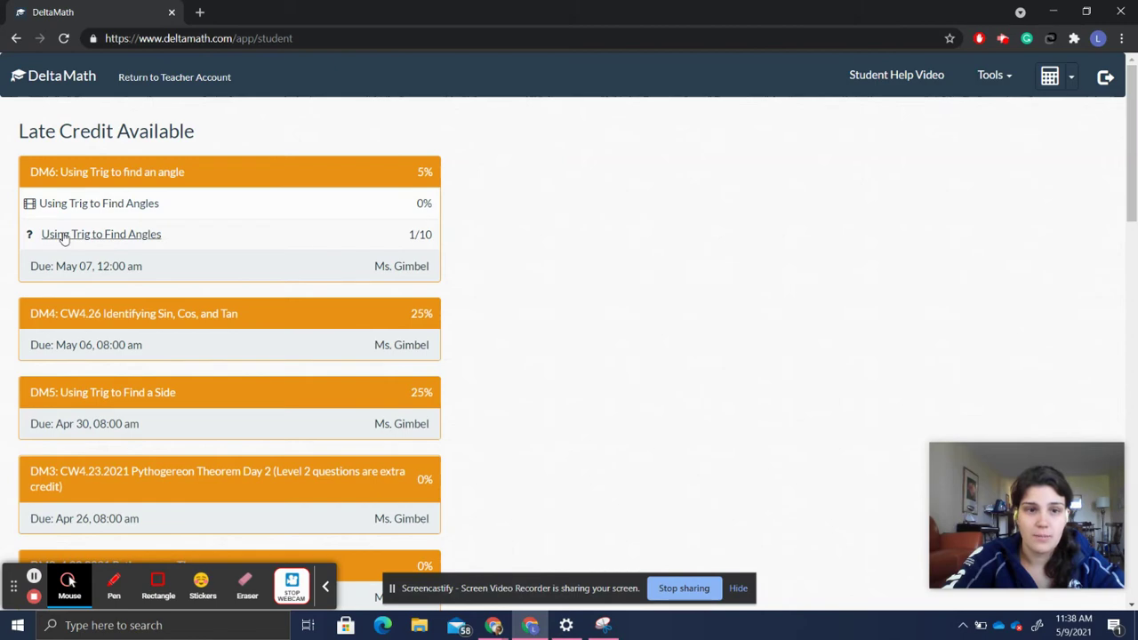
{"action": "left_click", "coordinate": [64, 236]}
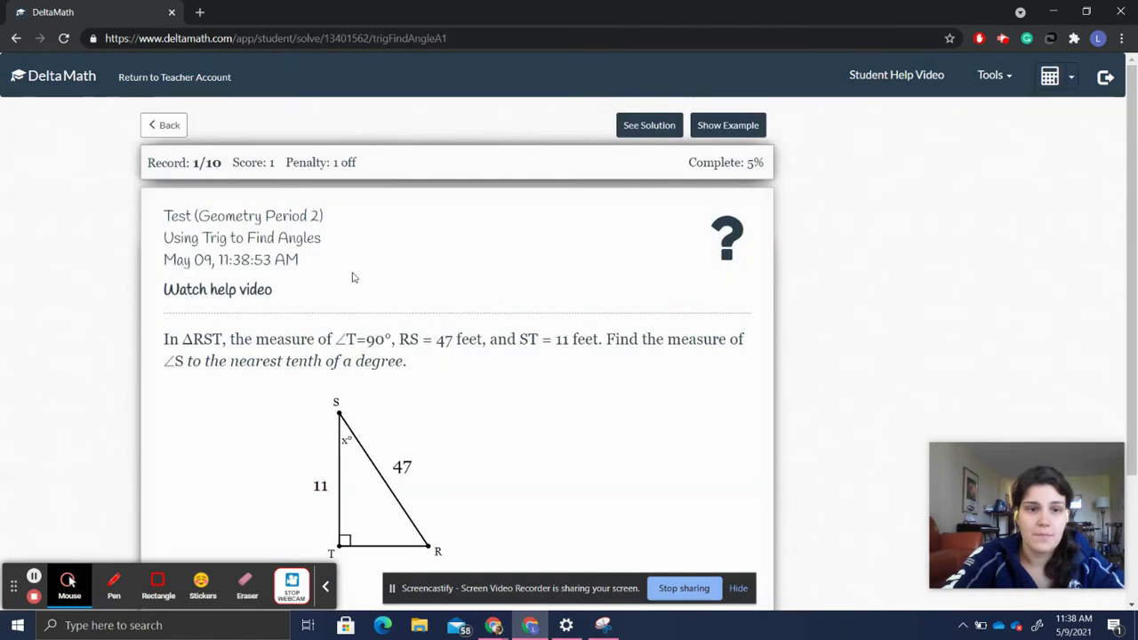
{"action": "scroll", "coordinate": [378, 353], "scroll_direction": "down", "scroll_amount": 1}
{"action": "scroll", "coordinate": [309, 386], "scroll_direction": "up", "scroll_amount": 1}
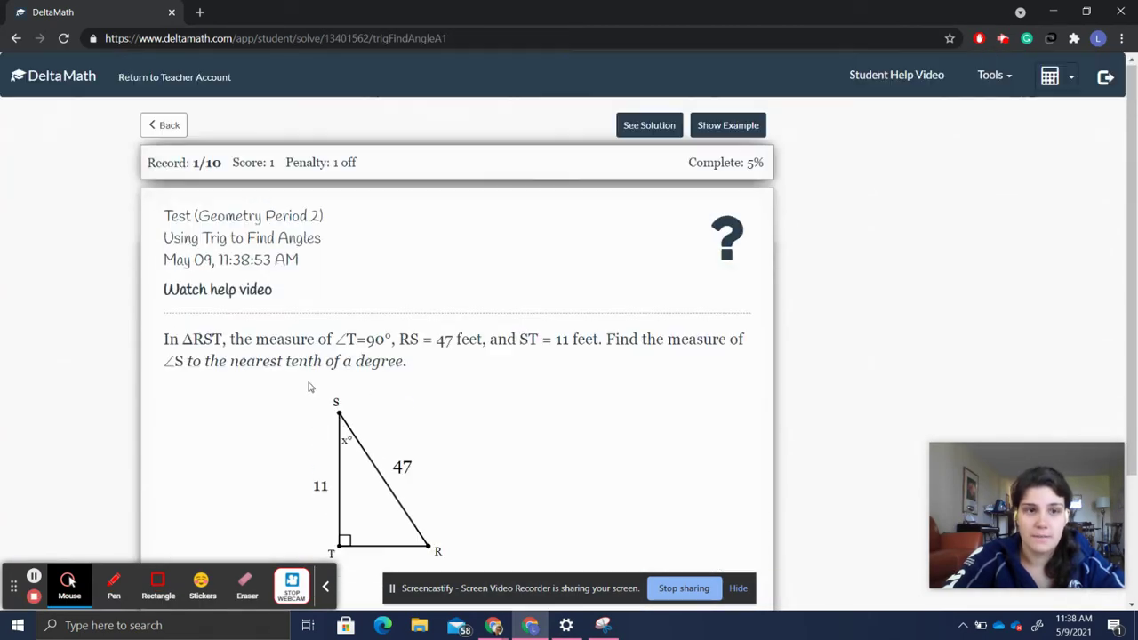
{"action": "scroll", "coordinate": [360, 375], "scroll_direction": "down", "scroll_amount": 3}
{"action": "scroll", "coordinate": [339, 471], "scroll_direction": "up", "scroll_amount": 4}
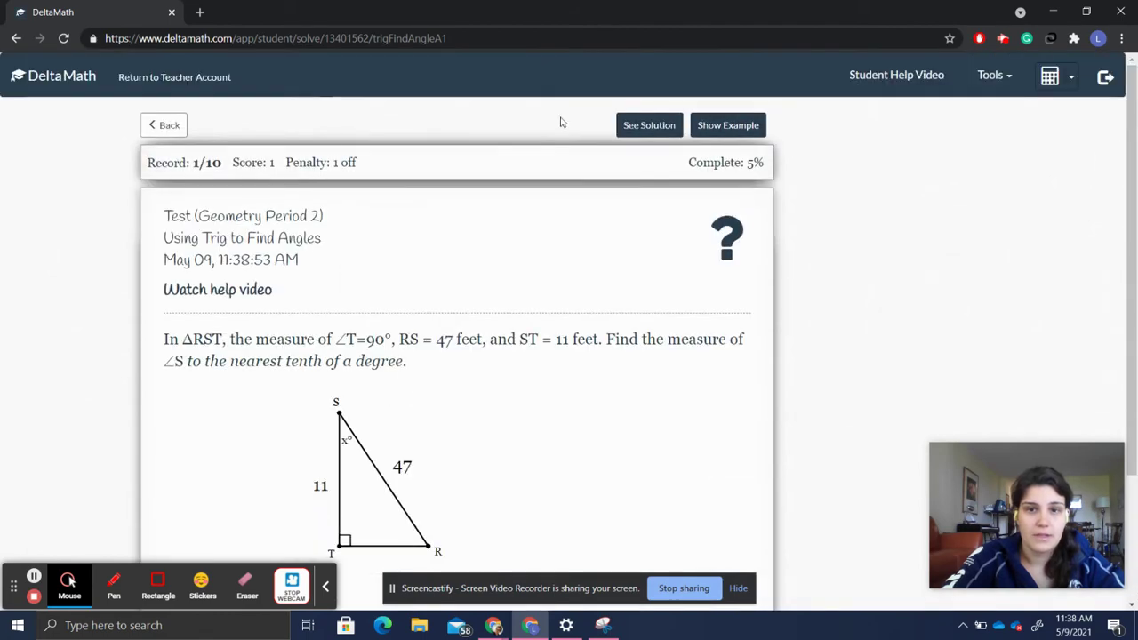
{"action": "left_click", "coordinate": [166, 122]}
Expand the DM4: Solve for Missing Angles assignment under No Late Credit Available and look through its skills.
{"action": "scroll", "coordinate": [345, 319], "scroll_direction": "down", "scroll_amount": 7}
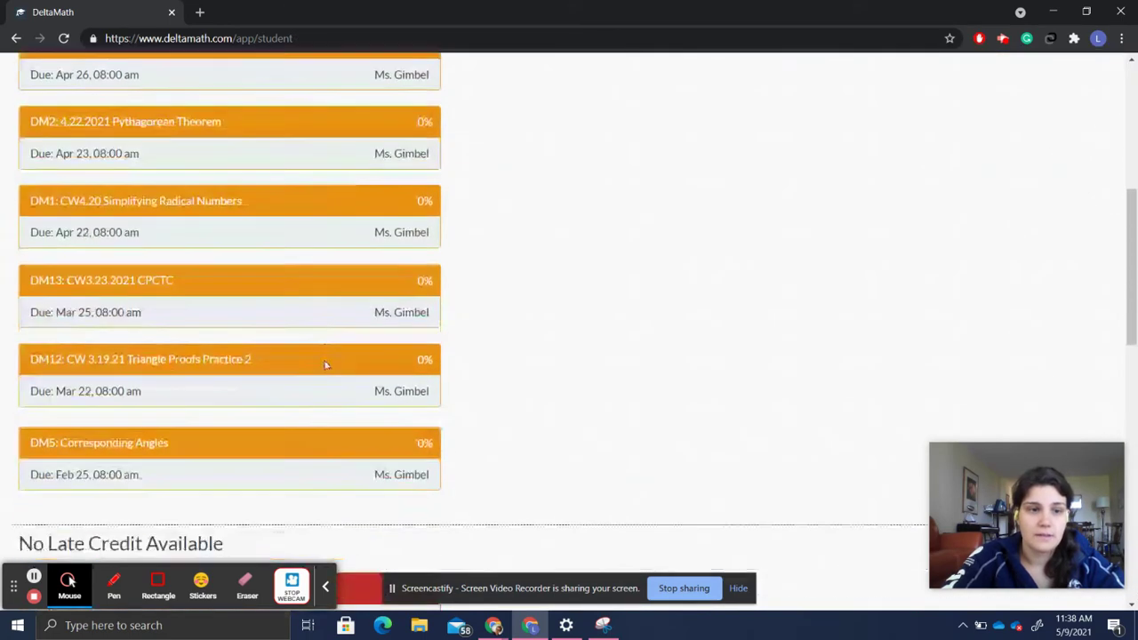
{"action": "scroll", "coordinate": [147, 373], "scroll_direction": "down", "scroll_amount": 5}
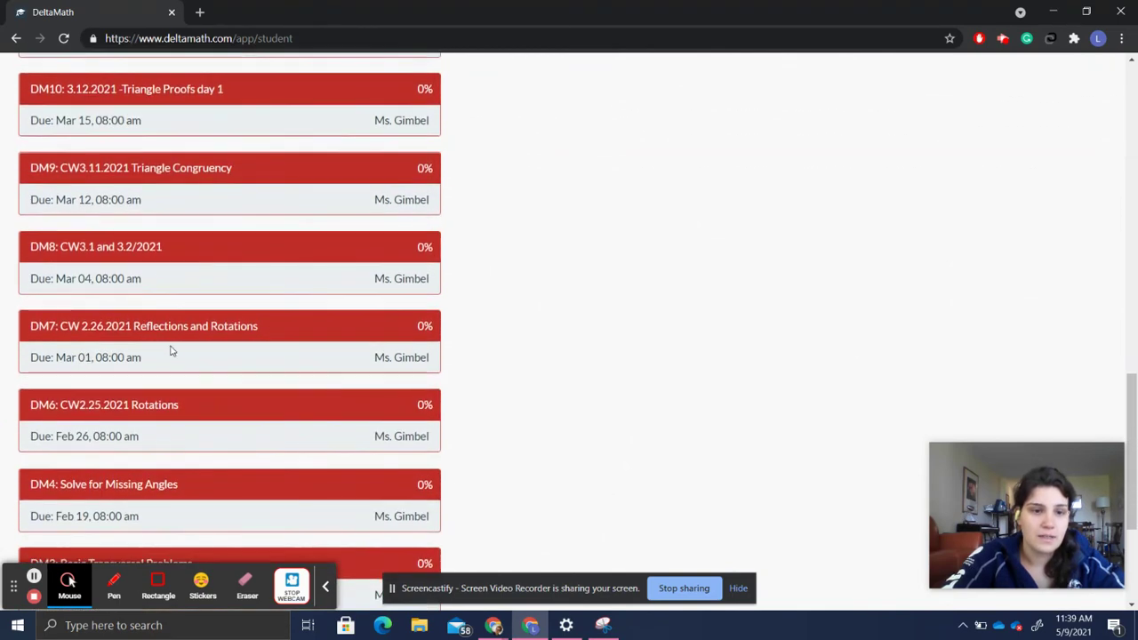
{"action": "scroll", "coordinate": [166, 401], "scroll_direction": "down", "scroll_amount": 1}
{"action": "left_click", "coordinate": [164, 385]}
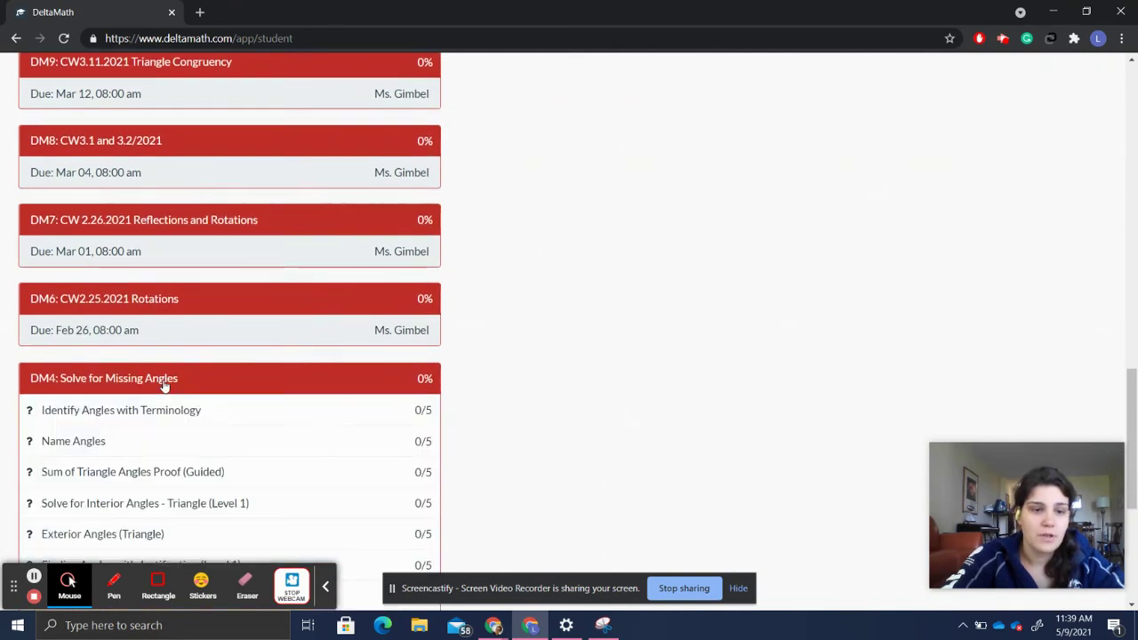
{"action": "scroll", "coordinate": [163, 389], "scroll_direction": "down", "scroll_amount": 2}
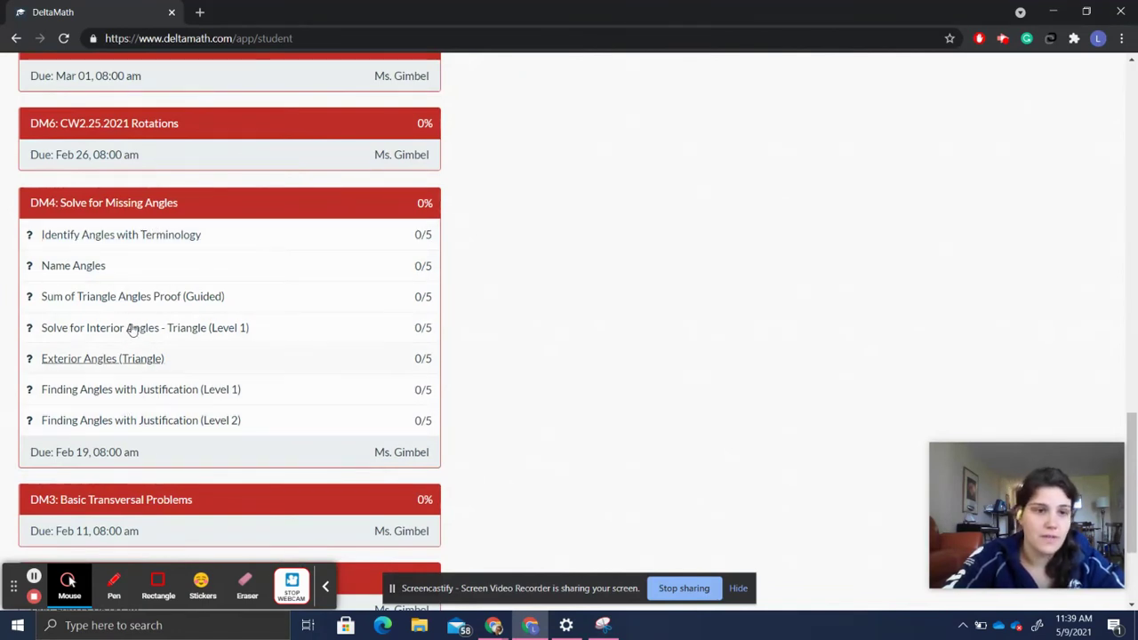
View the Identify Angles with Terminology problem as a student and go back to the assignment list.
{"action": "left_click", "coordinate": [102, 239]}
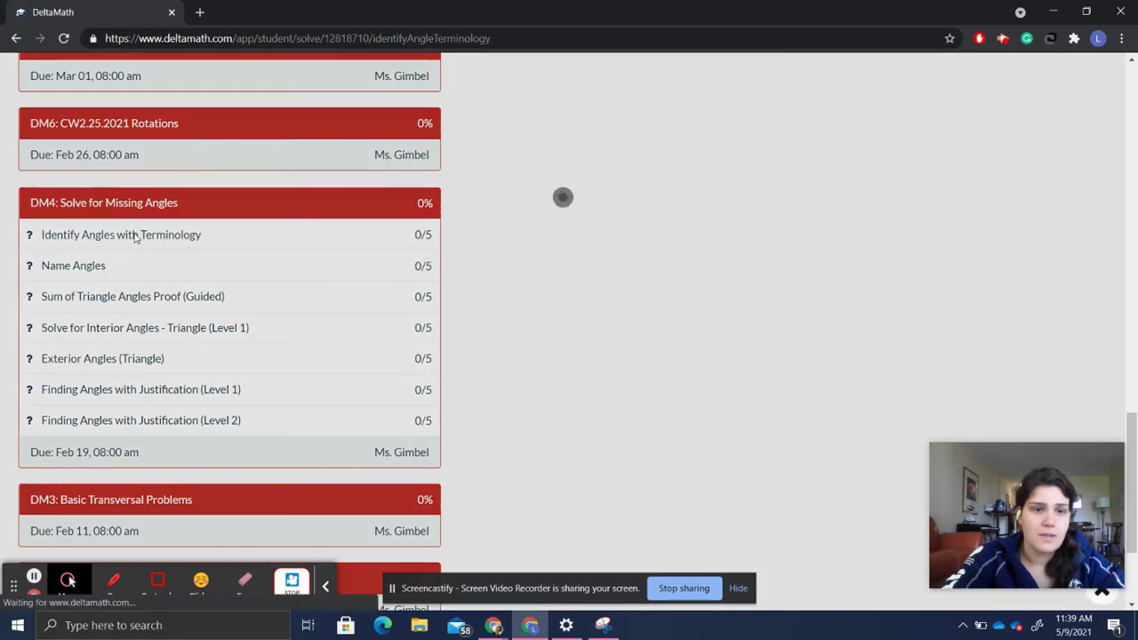
{"action": "scroll", "coordinate": [300, 312], "scroll_direction": "down", "scroll_amount": 2}
{"action": "scroll", "coordinate": [116, 128], "scroll_direction": "up", "scroll_amount": 1}
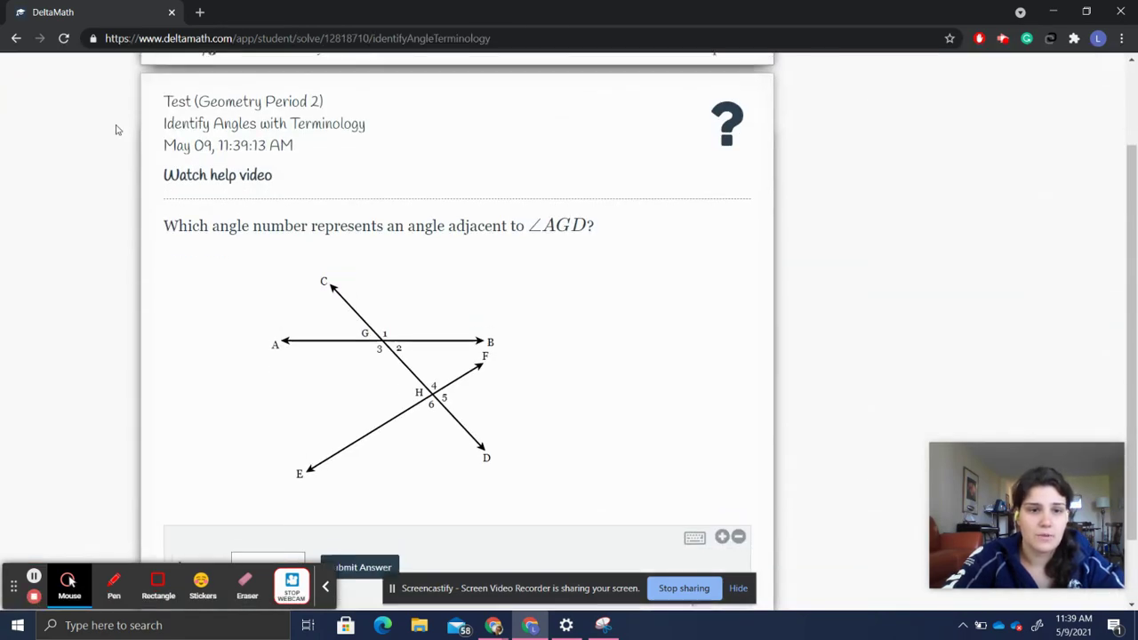
{"action": "left_click", "coordinate": [163, 99]}
View the Finding Angles with Justification (Level 1) problem, including its reason table and diagram, and go back to the assignment list.
{"action": "scroll", "coordinate": [142, 294], "scroll_direction": "down", "scroll_amount": 1}
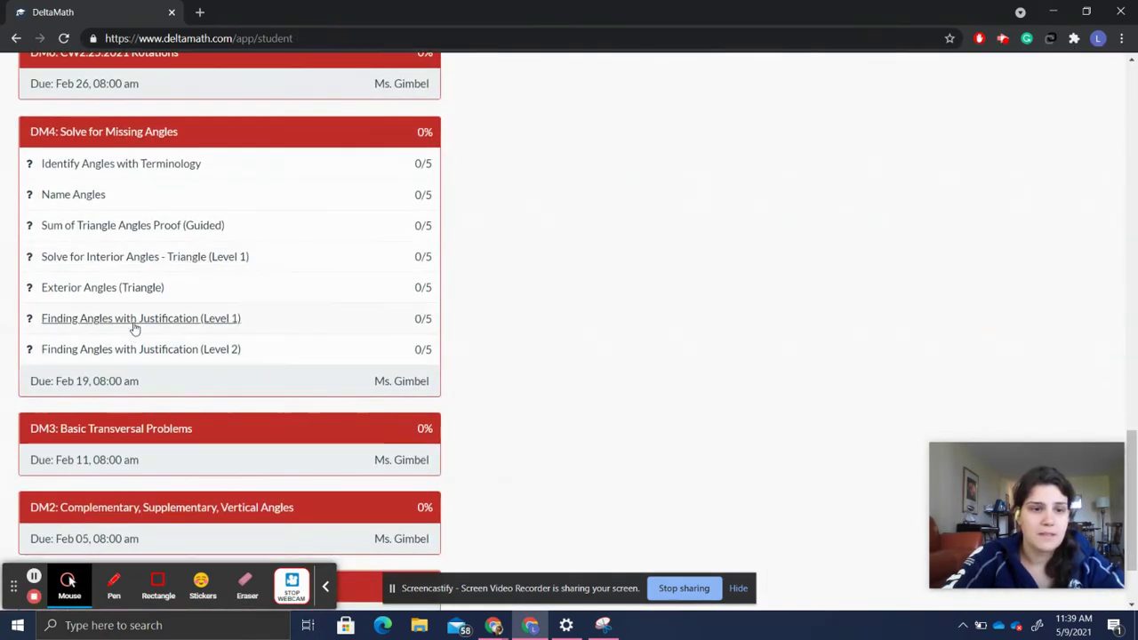
{"action": "left_click", "coordinate": [135, 325]}
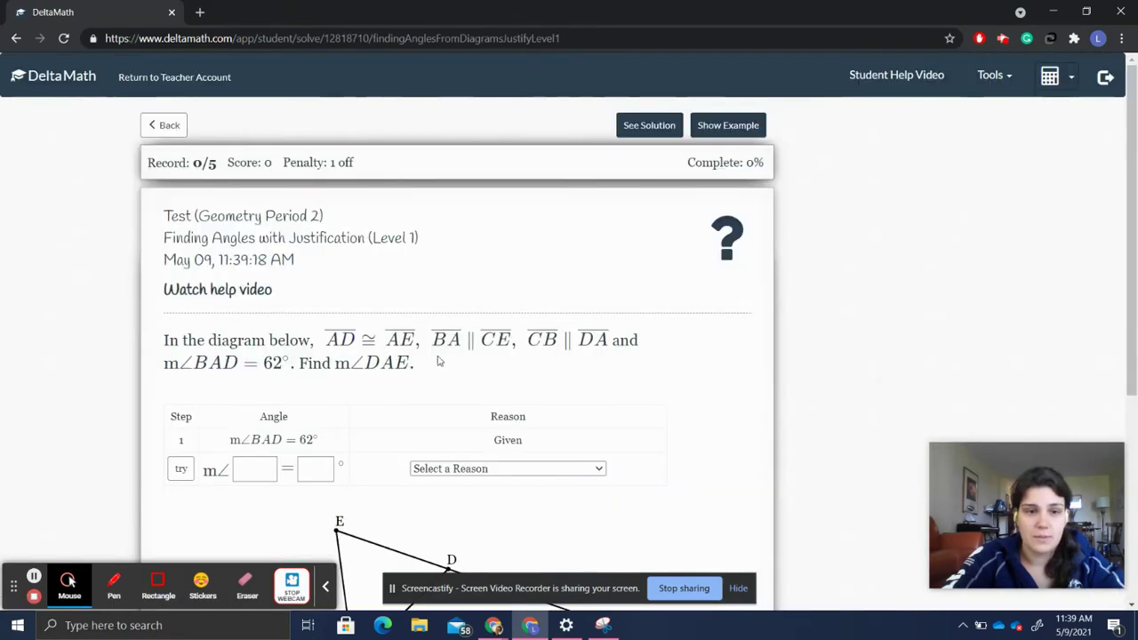
{"action": "scroll", "coordinate": [438, 360], "scroll_direction": "down", "scroll_amount": 1}
{"action": "scroll", "coordinate": [437, 360], "scroll_direction": "down", "scroll_amount": 1}
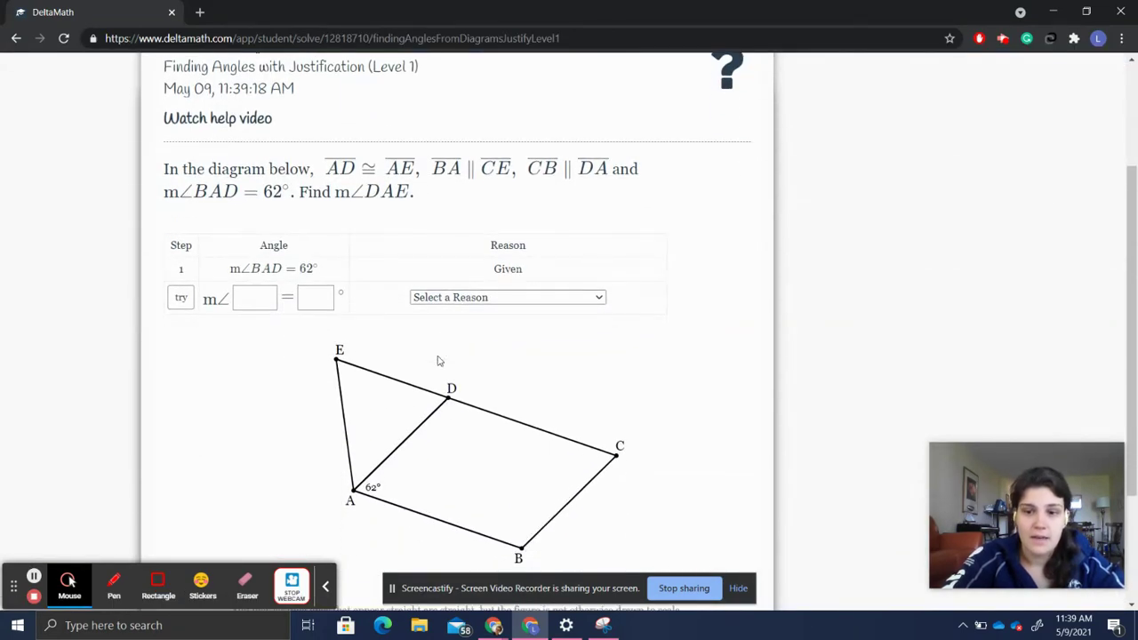
{"action": "scroll", "coordinate": [438, 360], "scroll_direction": "up", "scroll_amount": 3}
{"action": "left_click", "coordinate": [165, 126]}
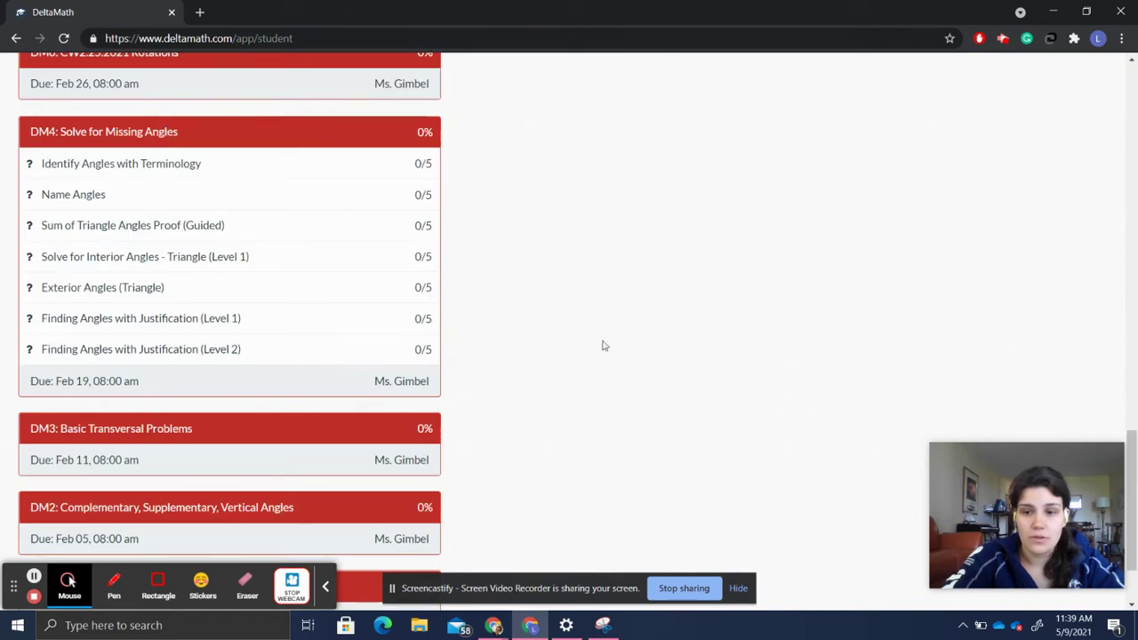
Open the Using Trig to Find Angles problem in DM6, show its help video, and return to the assignment list.
{"action": "scroll", "coordinate": [724, 366], "scroll_direction": "up", "scroll_amount": 10}
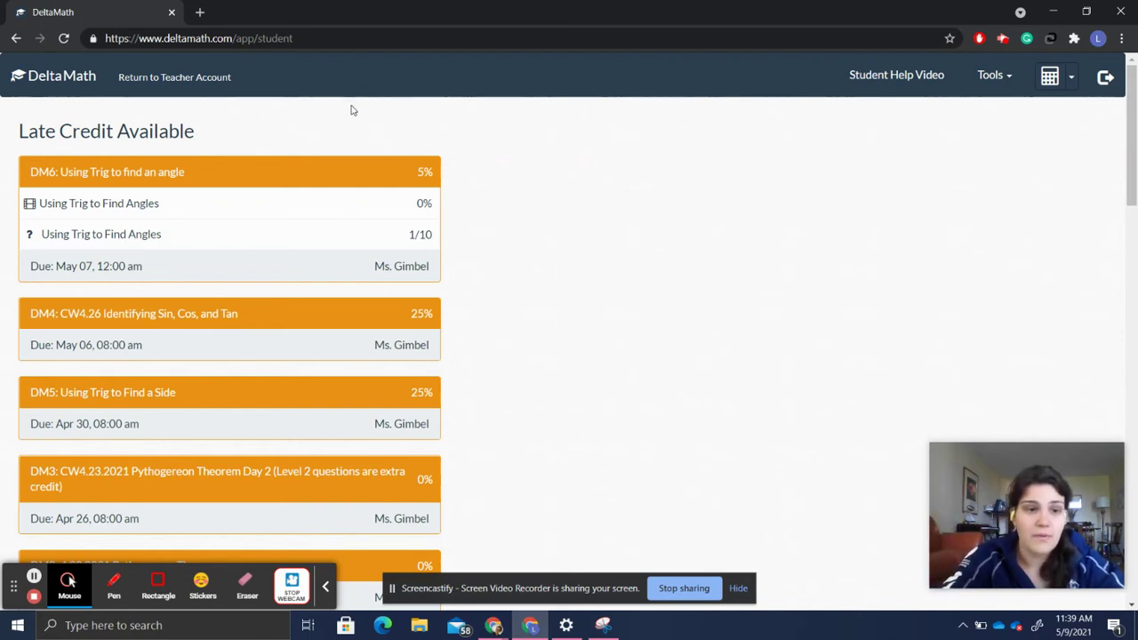
{"action": "left_click", "coordinate": [138, 234]}
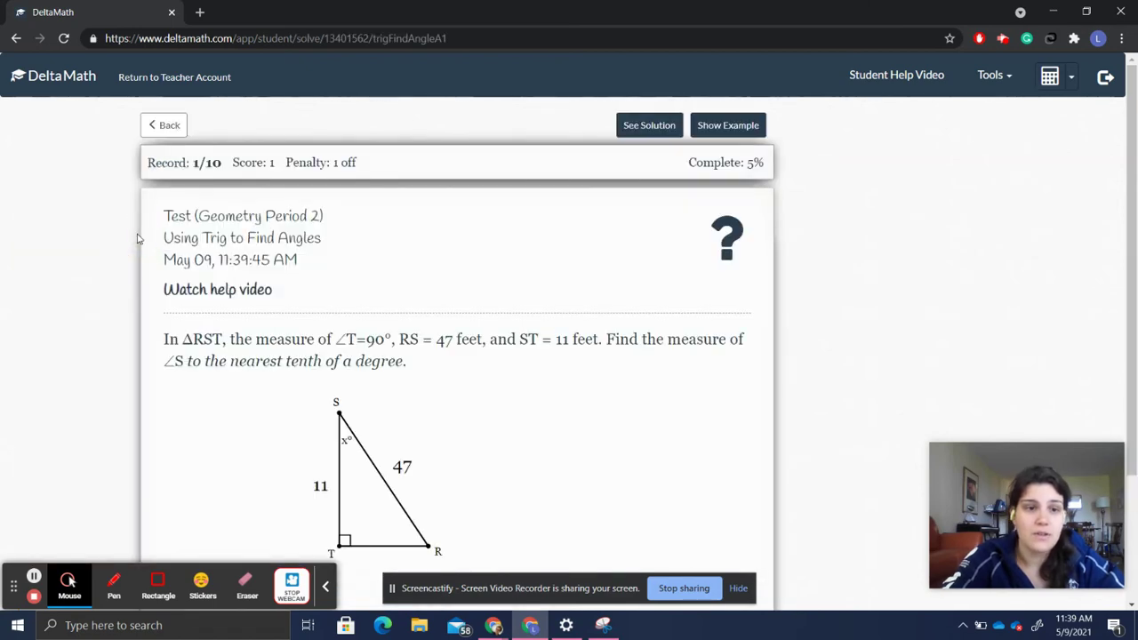
{"action": "scroll", "coordinate": [433, 219], "scroll_direction": "down", "scroll_amount": 1}
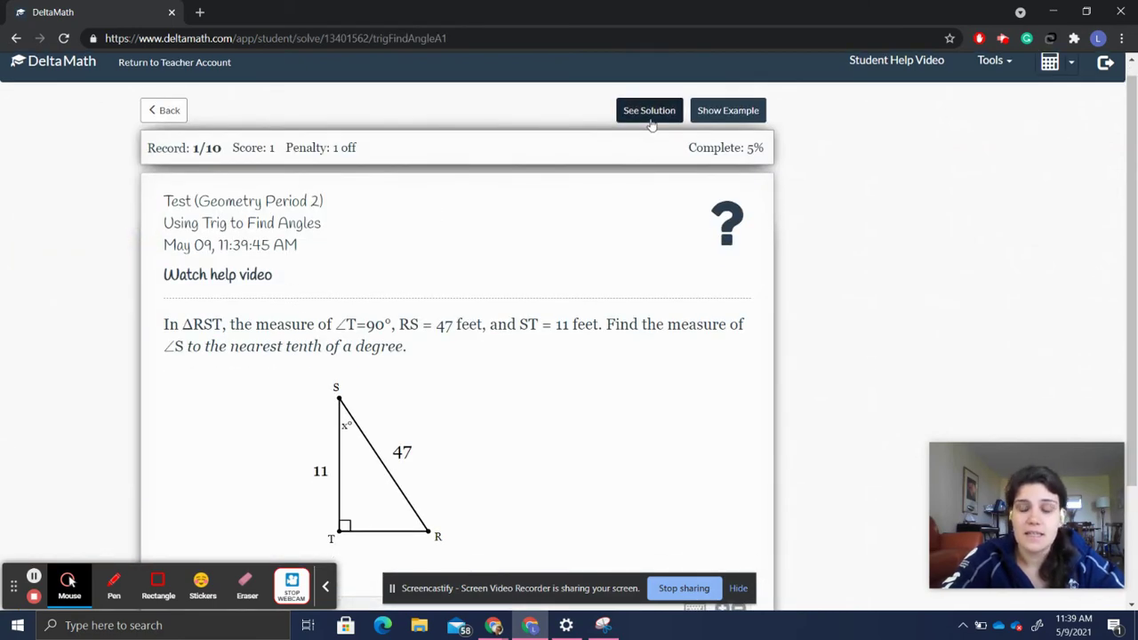
{"action": "scroll", "coordinate": [737, 169], "scroll_direction": "down", "scroll_amount": 2}
{"action": "scroll", "coordinate": [713, 250], "scroll_direction": "up", "scroll_amount": 2}
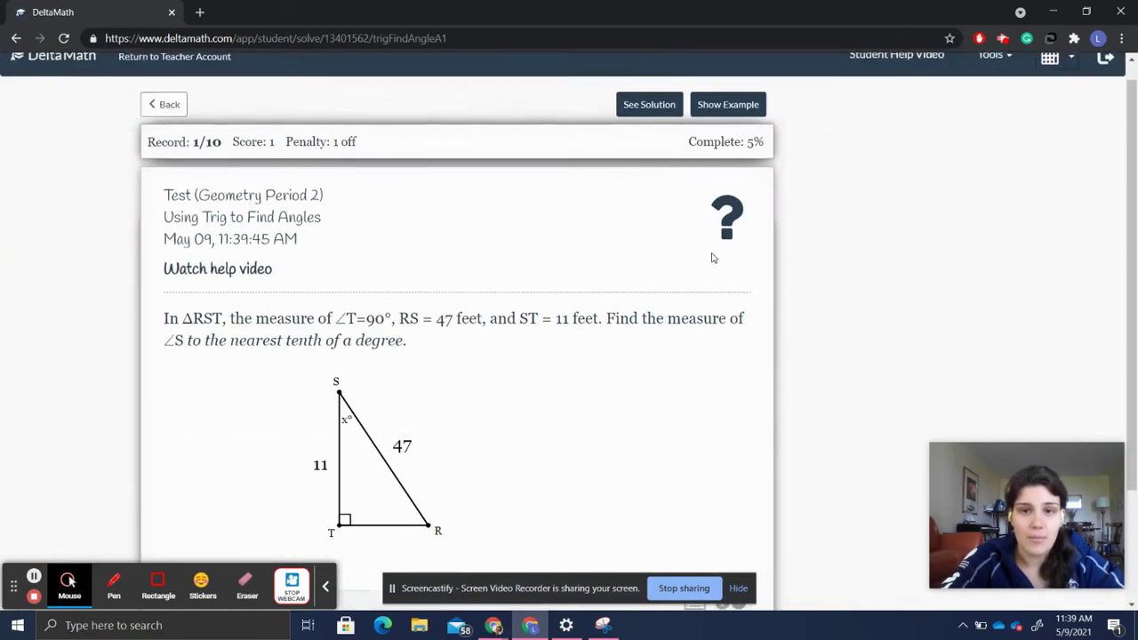
{"action": "left_click", "coordinate": [234, 272]}
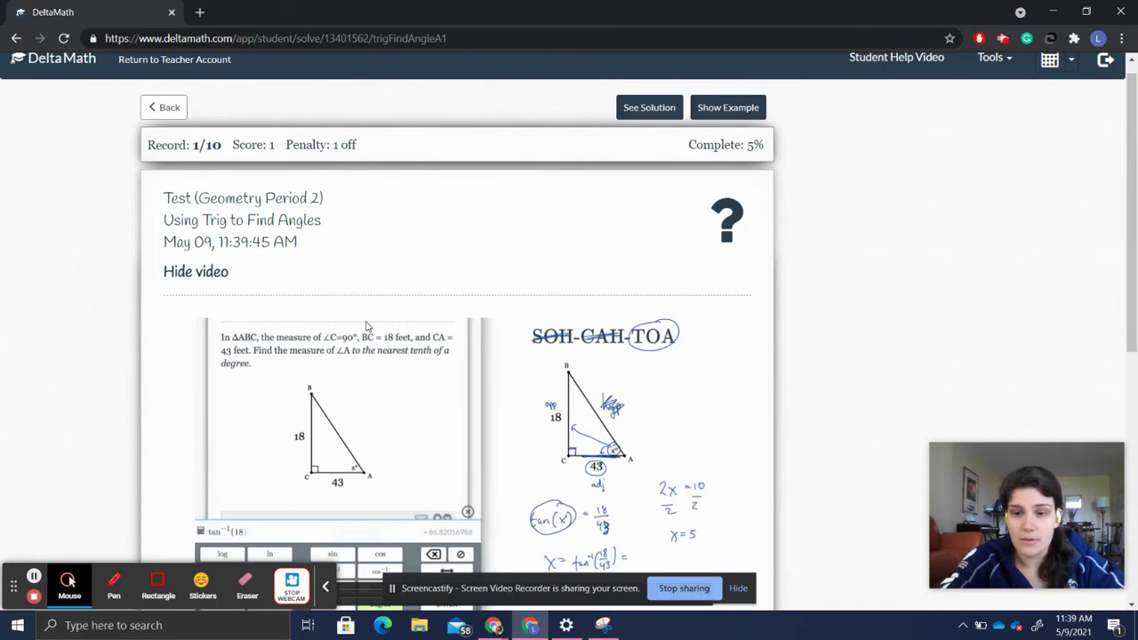
{"action": "left_click", "coordinate": [160, 108]}
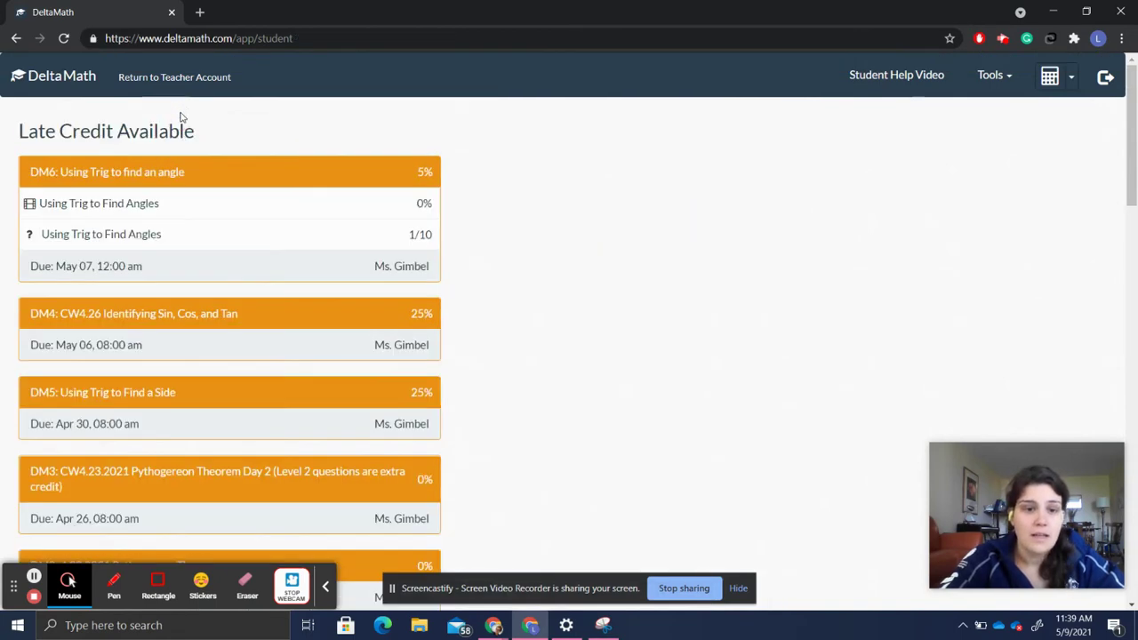
Reopen the Using Trig to Find Angles problem to examine its record, penalty and diagram, and return to the assignment list.
{"action": "left_click", "coordinate": [115, 233]}
{"action": "scroll", "coordinate": [289, 364], "scroll_direction": "down", "scroll_amount": 1}
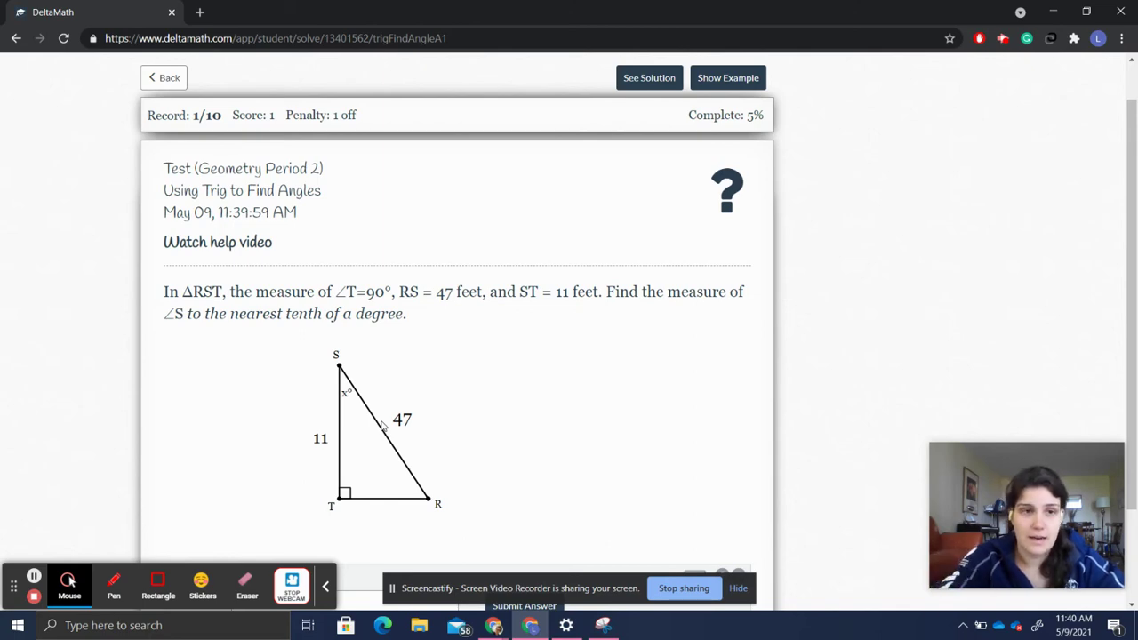
{"action": "left_click", "coordinate": [168, 85]}
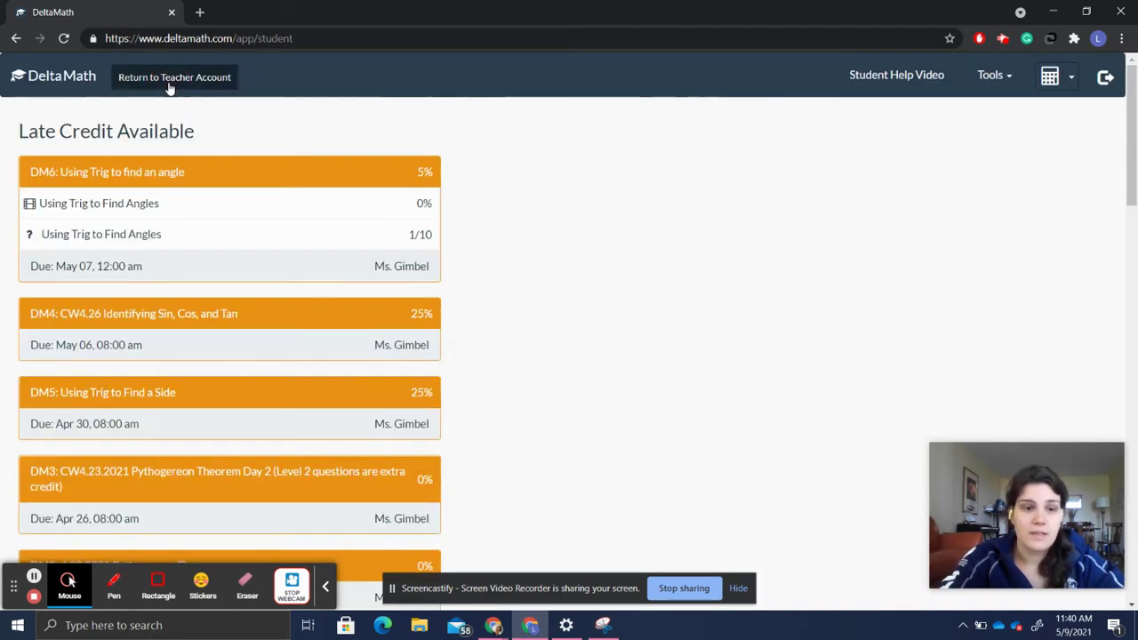
Open the Triangle Proofs (Reasons Only) problem in DM11, examine its proof table and diagram, and return to the assignment list.
{"action": "scroll", "coordinate": [173, 396], "scroll_direction": "down", "scroll_amount": 10}
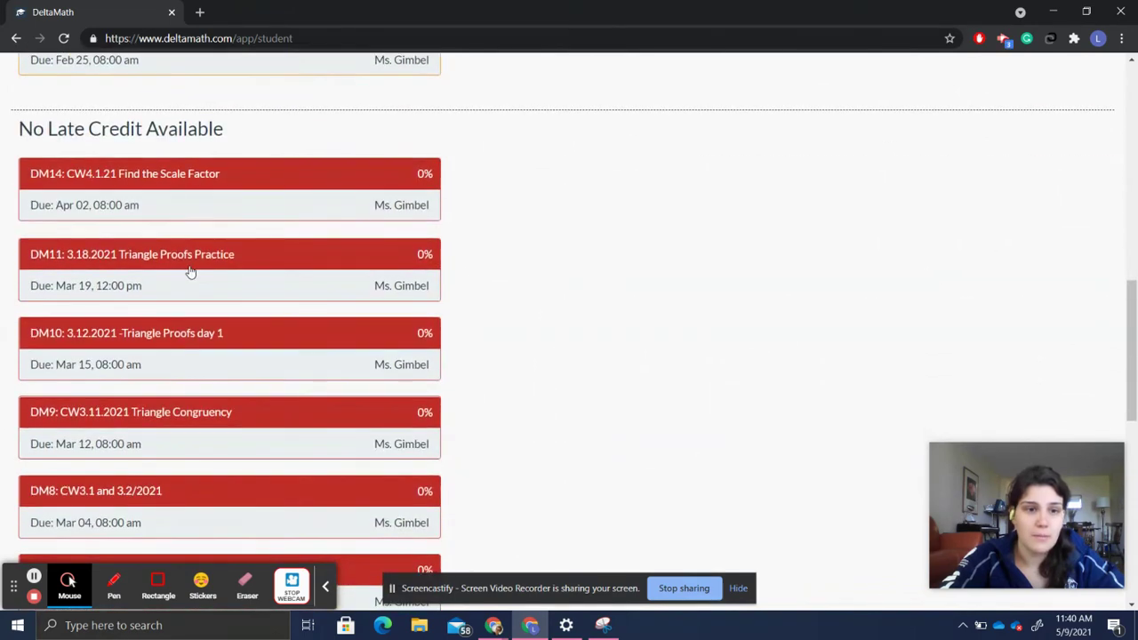
{"action": "left_click", "coordinate": [189, 272]}
{"action": "left_click", "coordinate": [122, 286]}
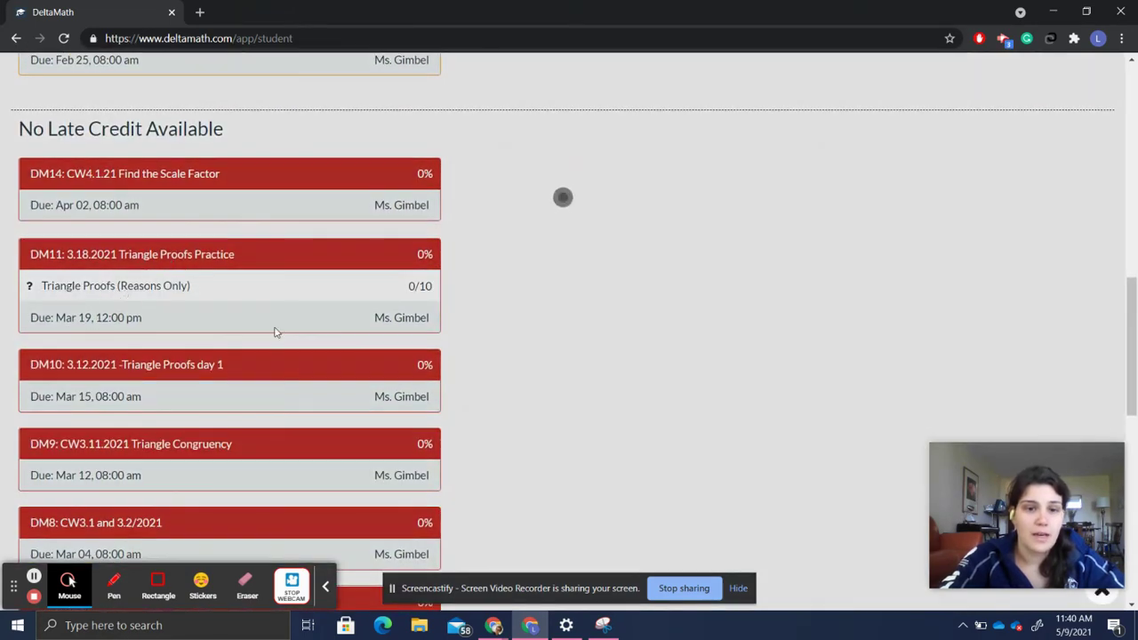
{"action": "scroll", "coordinate": [432, 396], "scroll_direction": "down", "scroll_amount": 1}
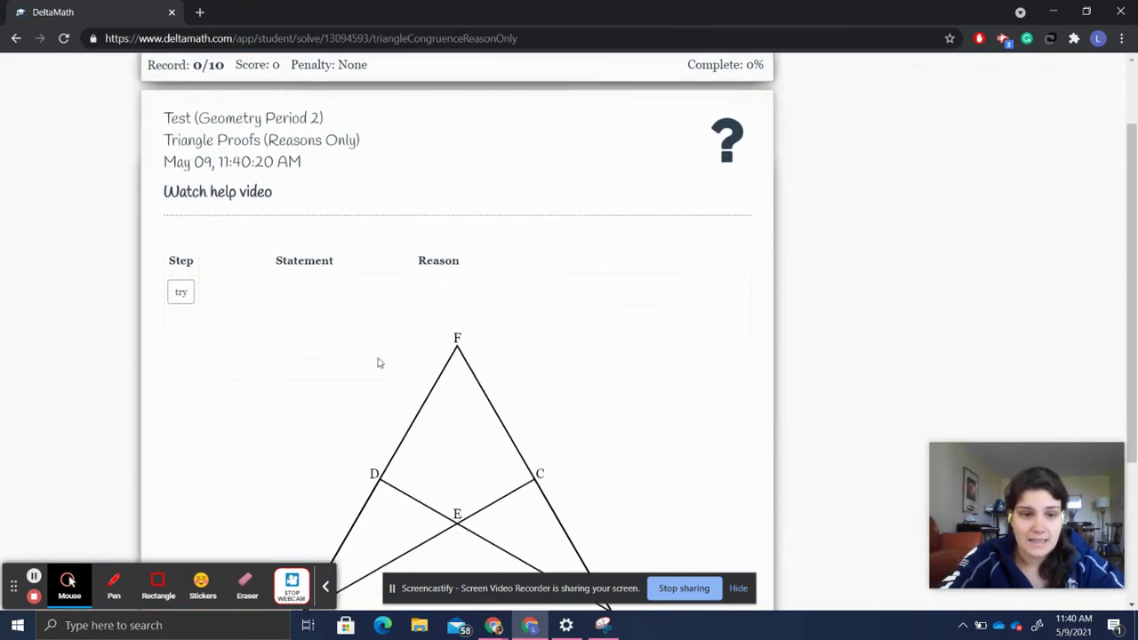
{"action": "scroll", "coordinate": [310, 295], "scroll_direction": "down", "scroll_amount": 2}
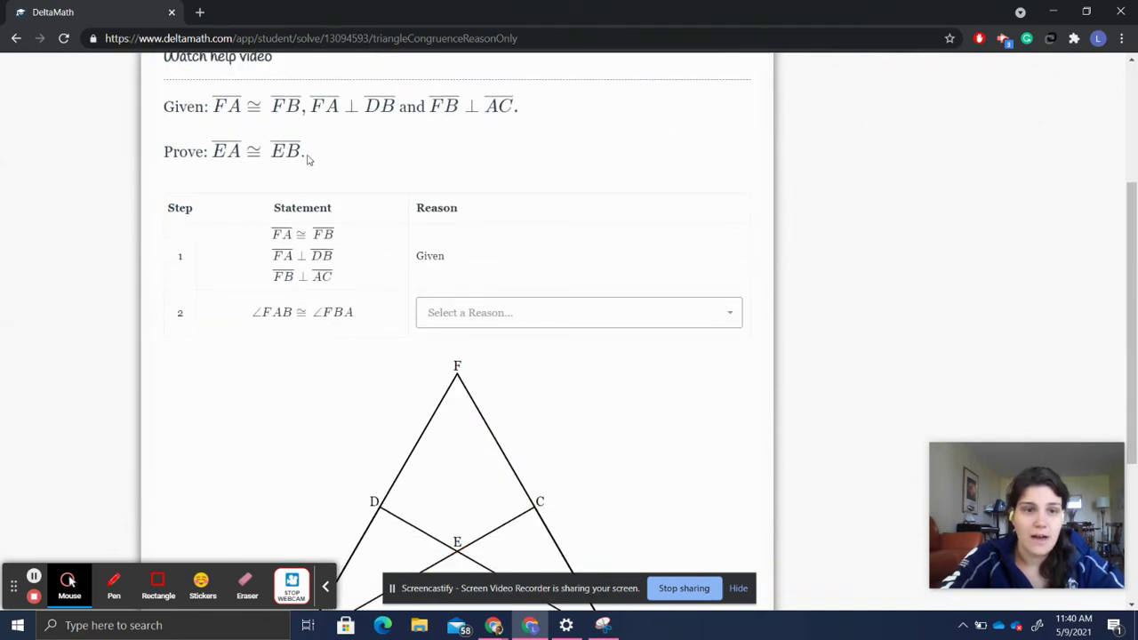
{"action": "scroll", "coordinate": [231, 116], "scroll_direction": "down", "scroll_amount": 1}
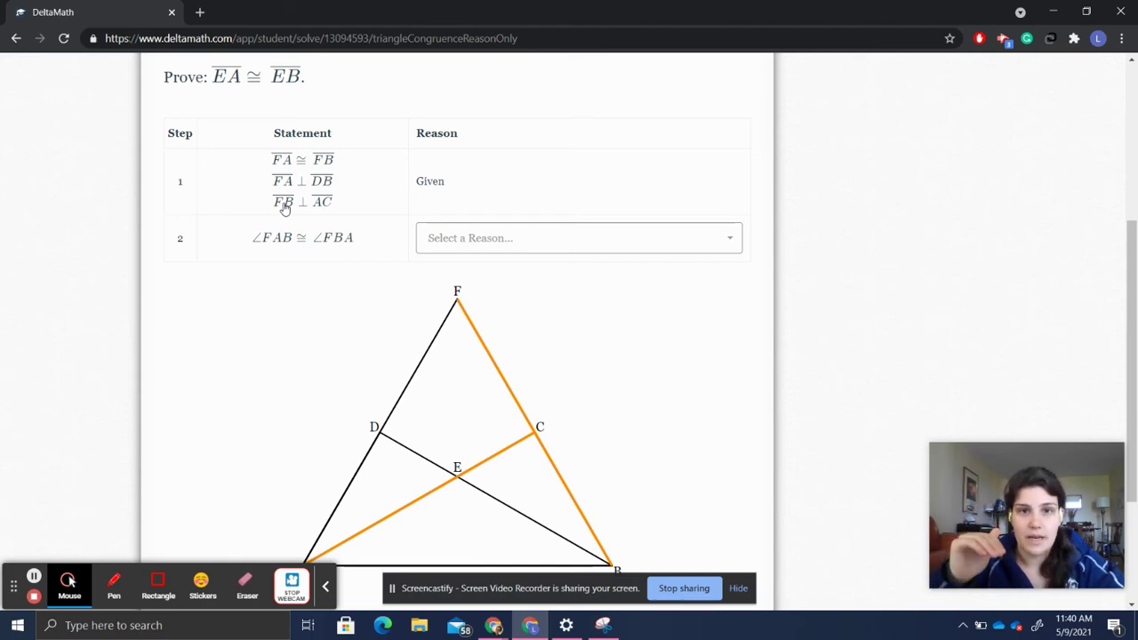
{"action": "scroll", "coordinate": [285, 206], "scroll_direction": "up", "scroll_amount": 4}
{"action": "left_click", "coordinate": [160, 122]}
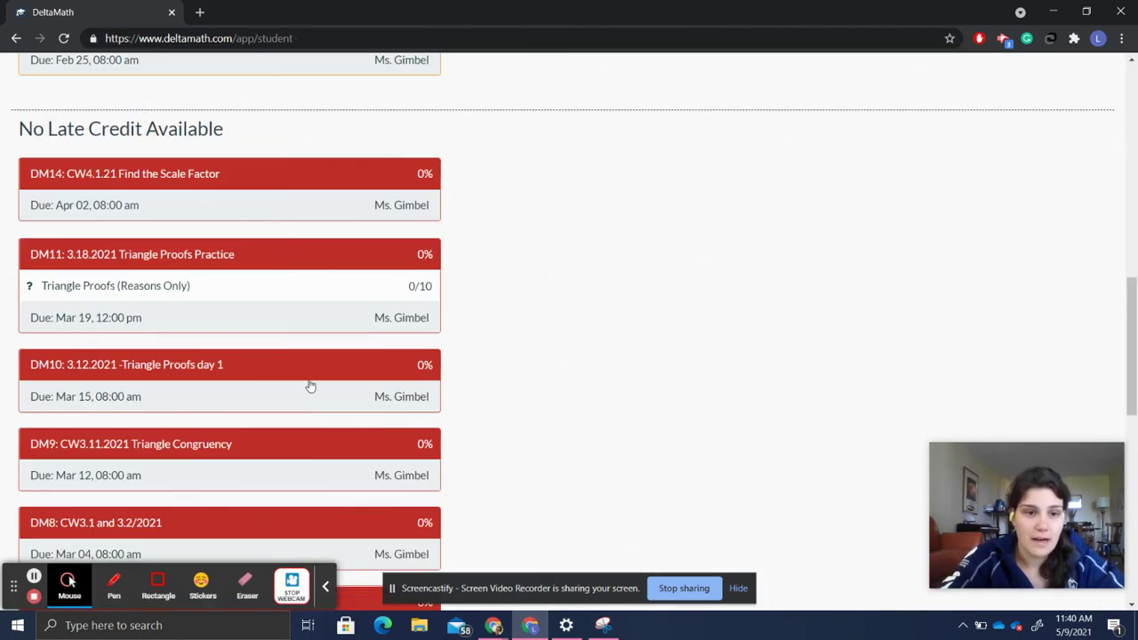
Find the skills of the DM4: Solve for Missing Angles assignment in the list again.
{"action": "scroll", "coordinate": [310, 383], "scroll_direction": "down", "scroll_amount": 3}
{"action": "scroll", "coordinate": [312, 415], "scroll_direction": "down", "scroll_amount": 4}
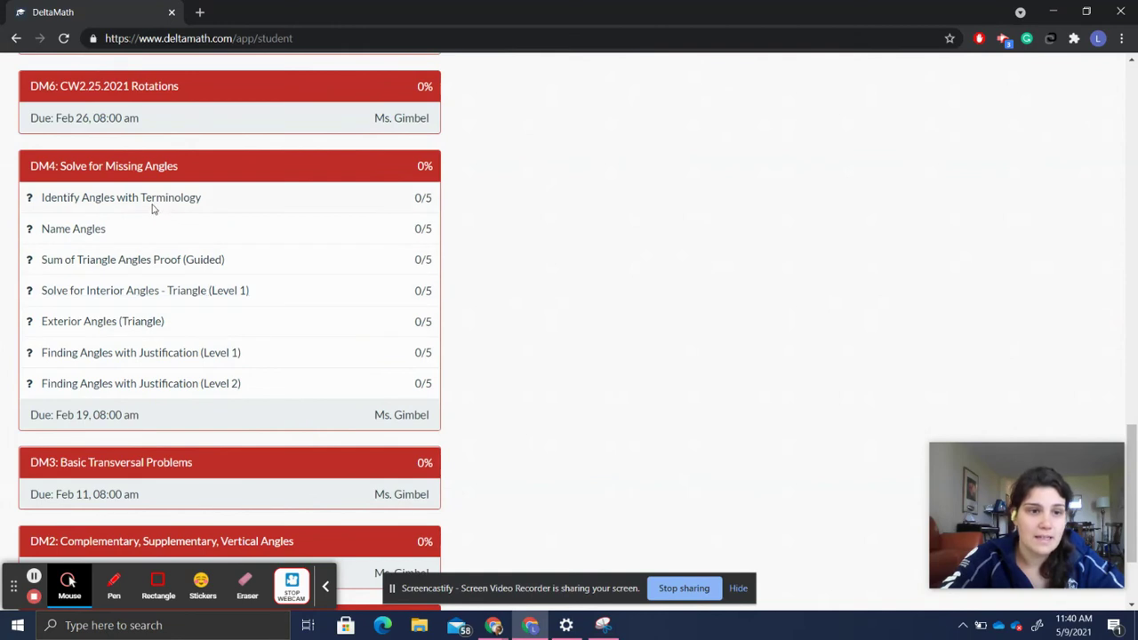